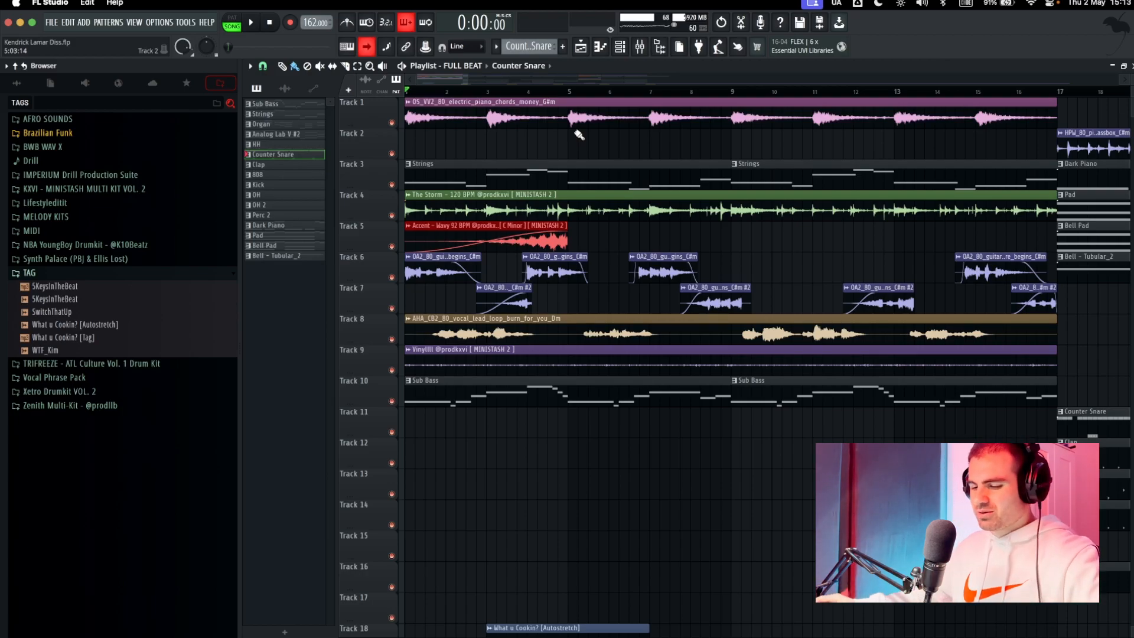
Look over the full beat's playlist arrangement and the sample settings of the electric piano chords clip.
scroll(579, 135, down, 3)
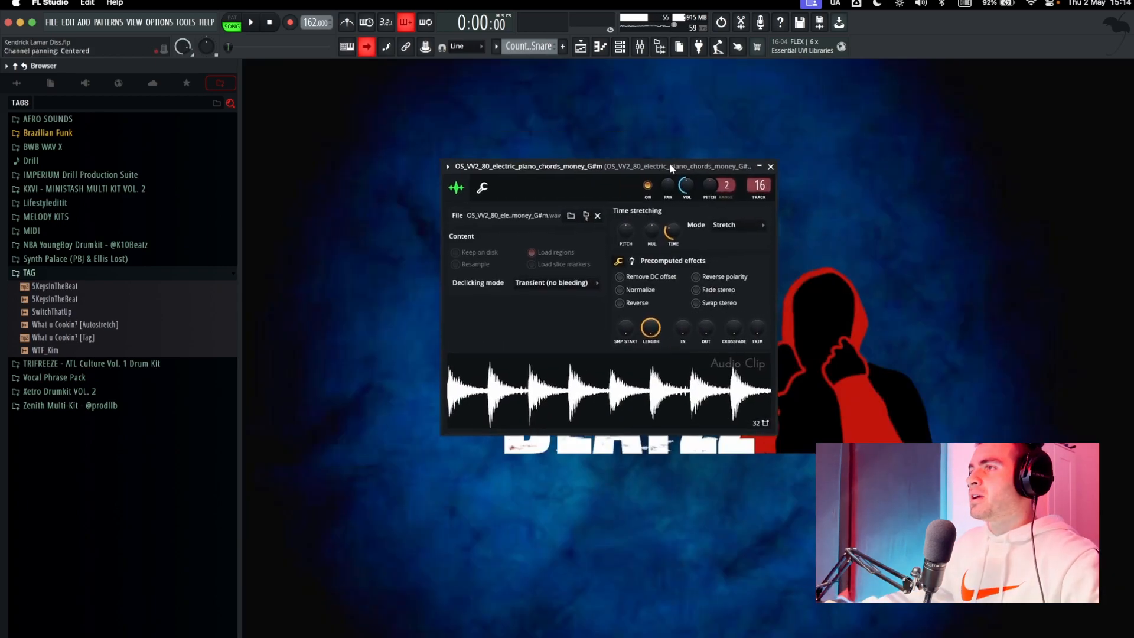
drag(669, 162, 717, 205)
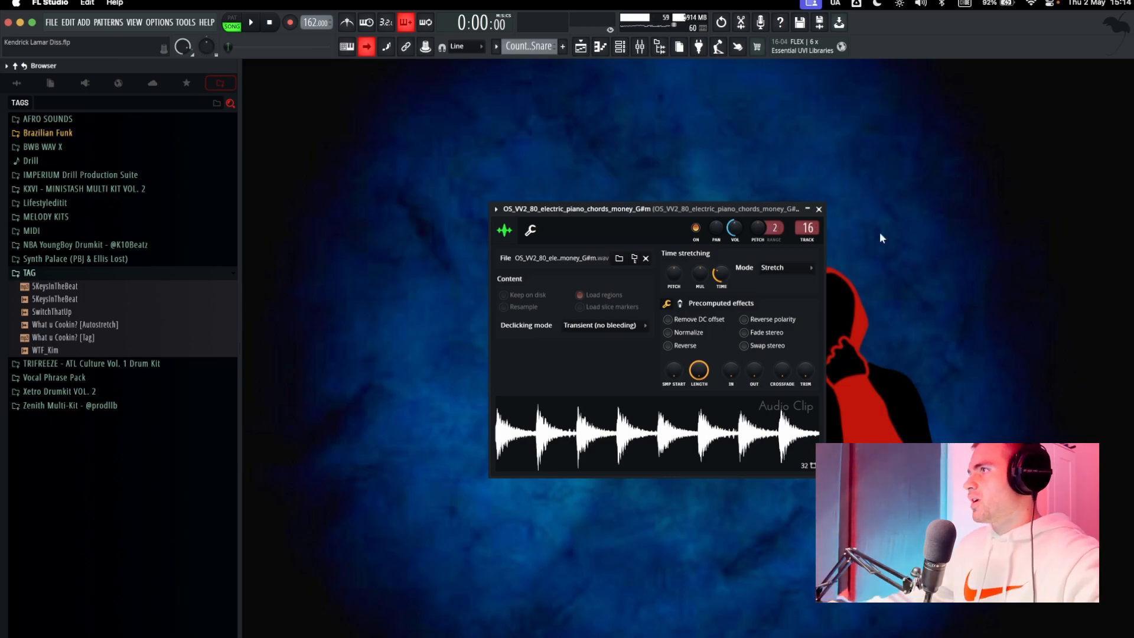
click(818, 209)
Open the Strings pattern in the piano roll and play it back to review its notes.
key(F7)
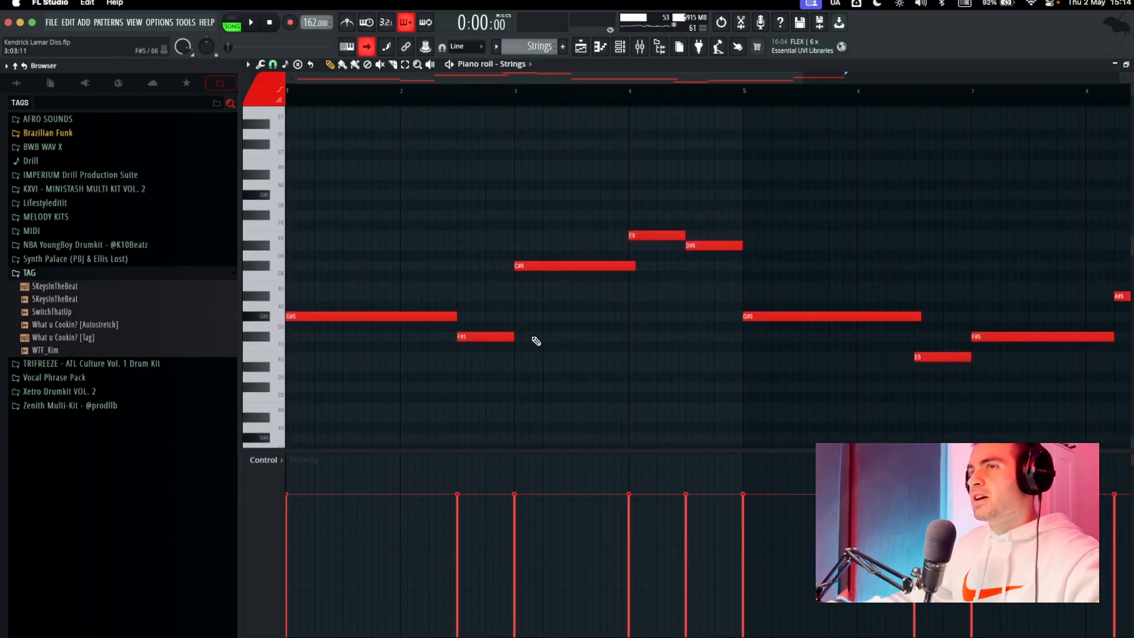
scroll(544, 336, down, 2)
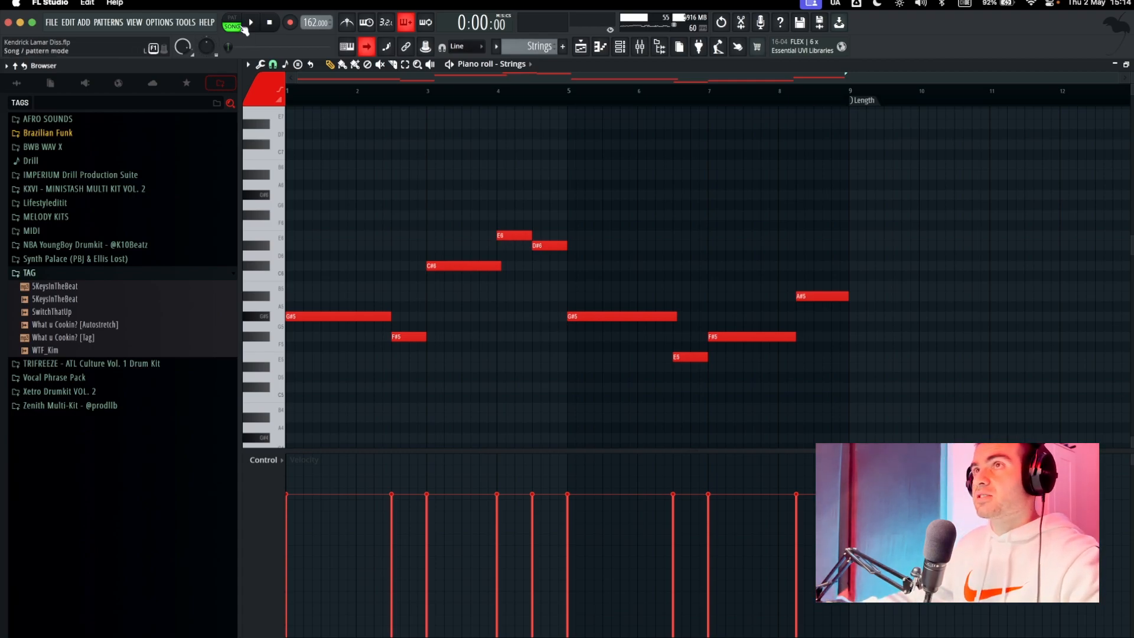
key(space)
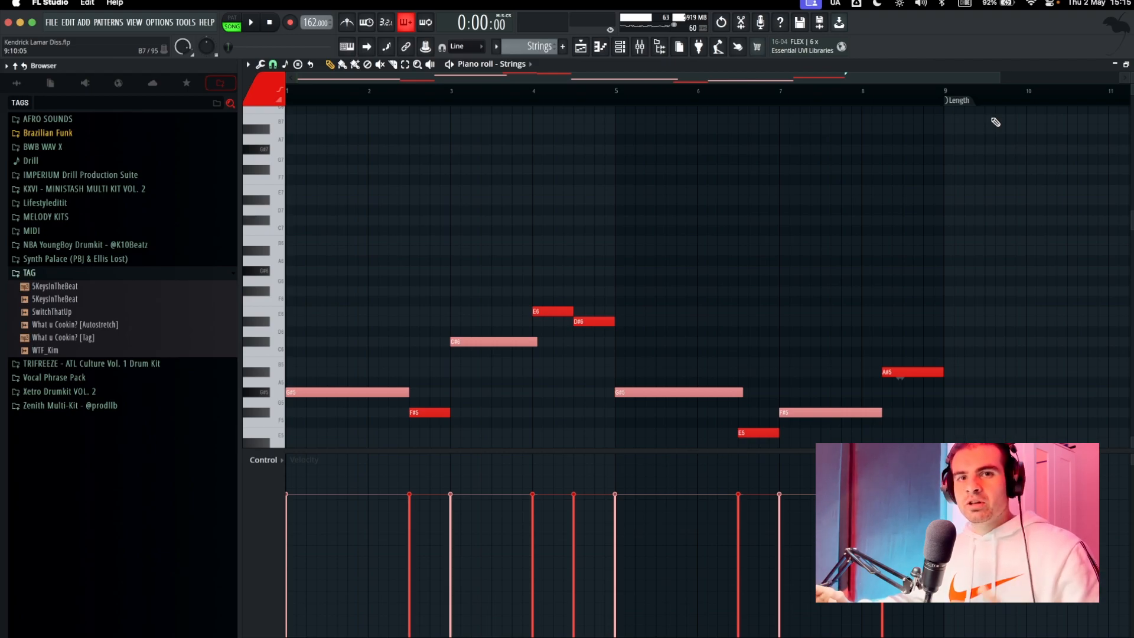
key(Escape)
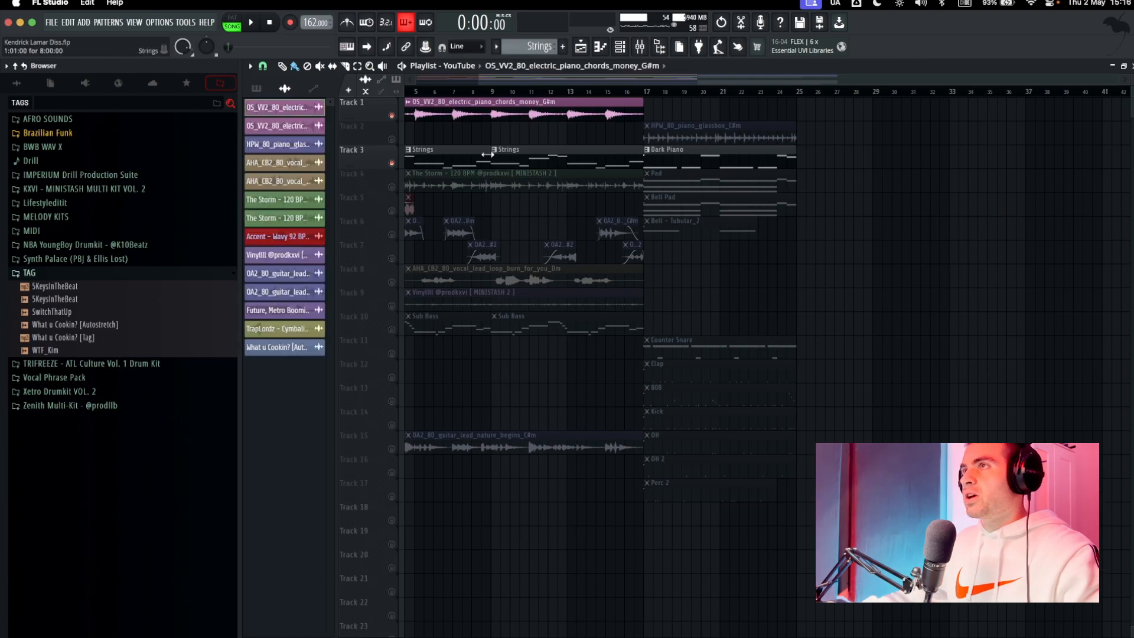
Open the electric piano chords sample in the Newtone pitch corrector and play it to inspect the detected notes.
double_click(497, 114)
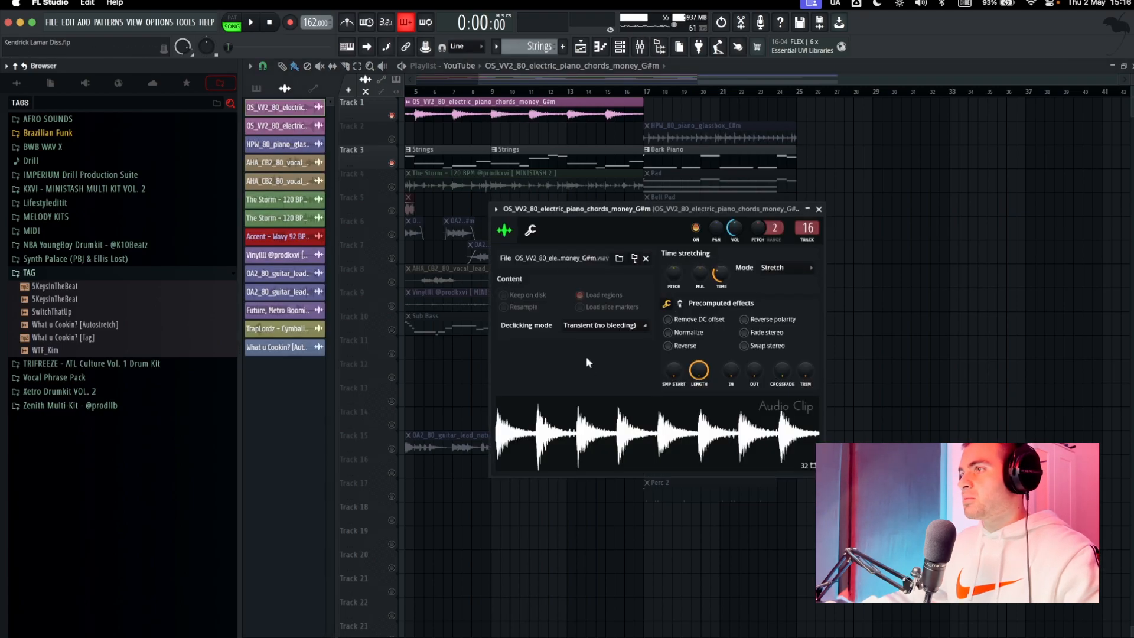
right_click(625, 427)
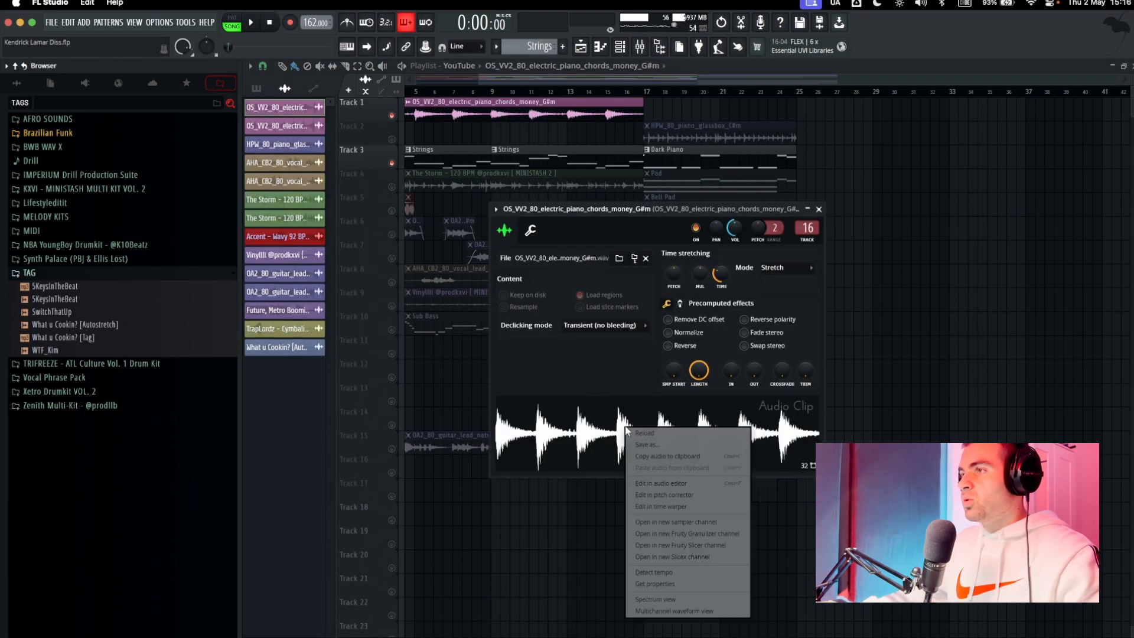
click(674, 497)
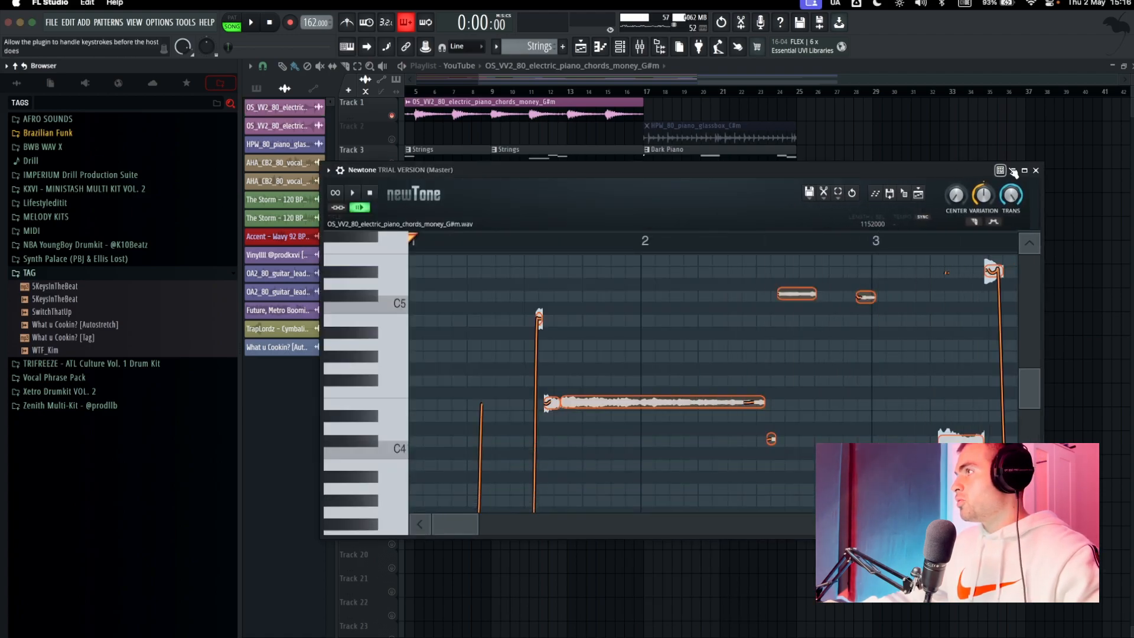
click(1026, 173)
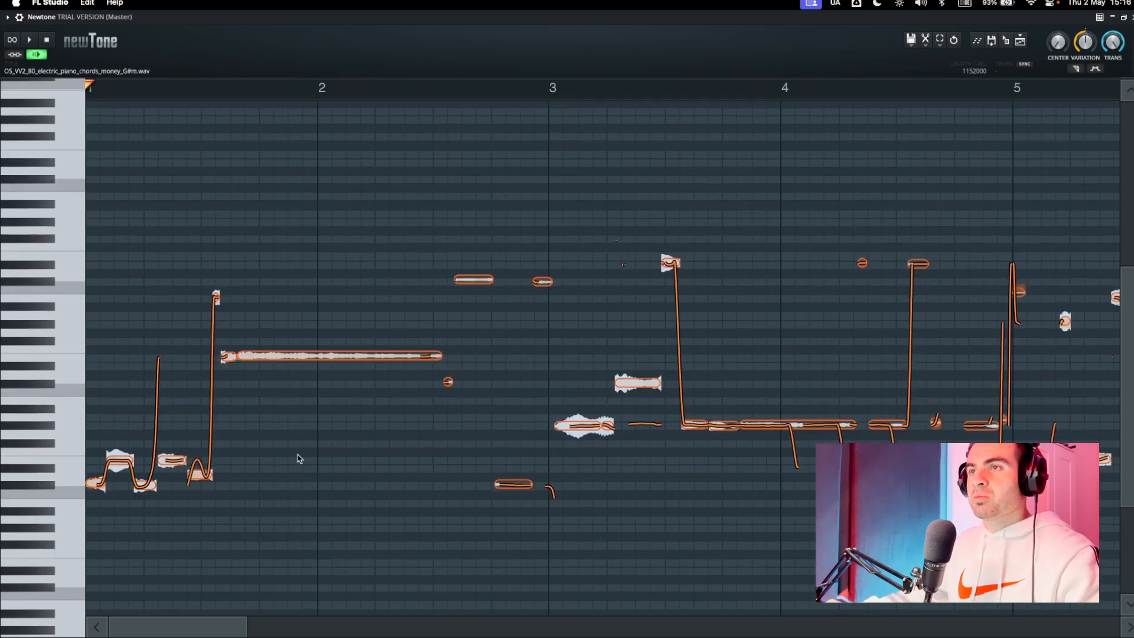
key(space)
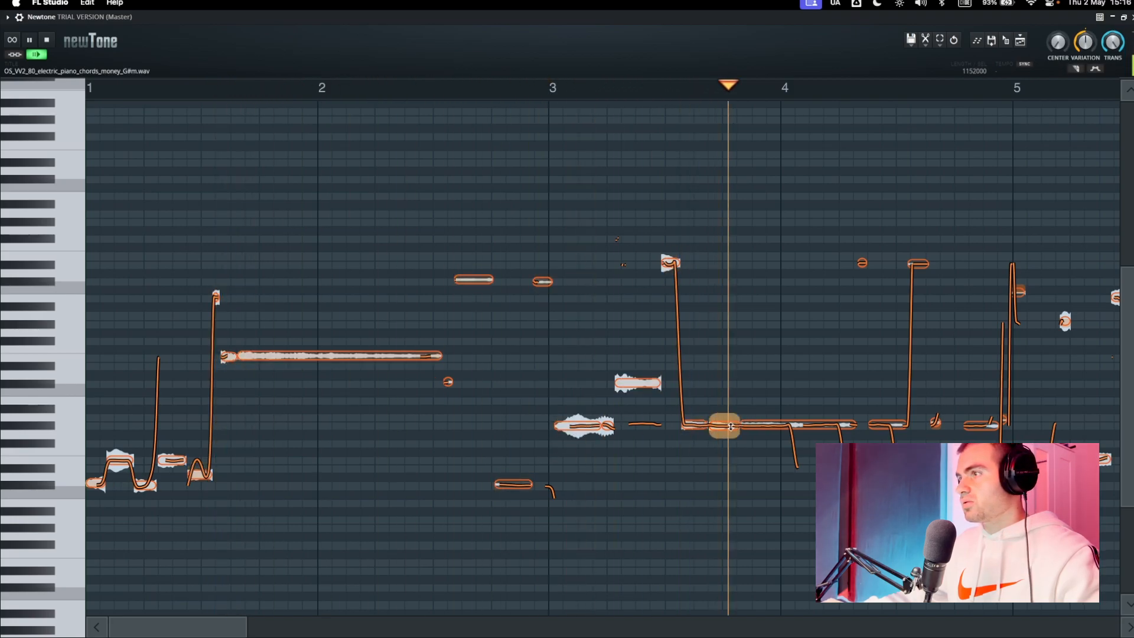
drag(824, 421, 168, 395)
key(space)
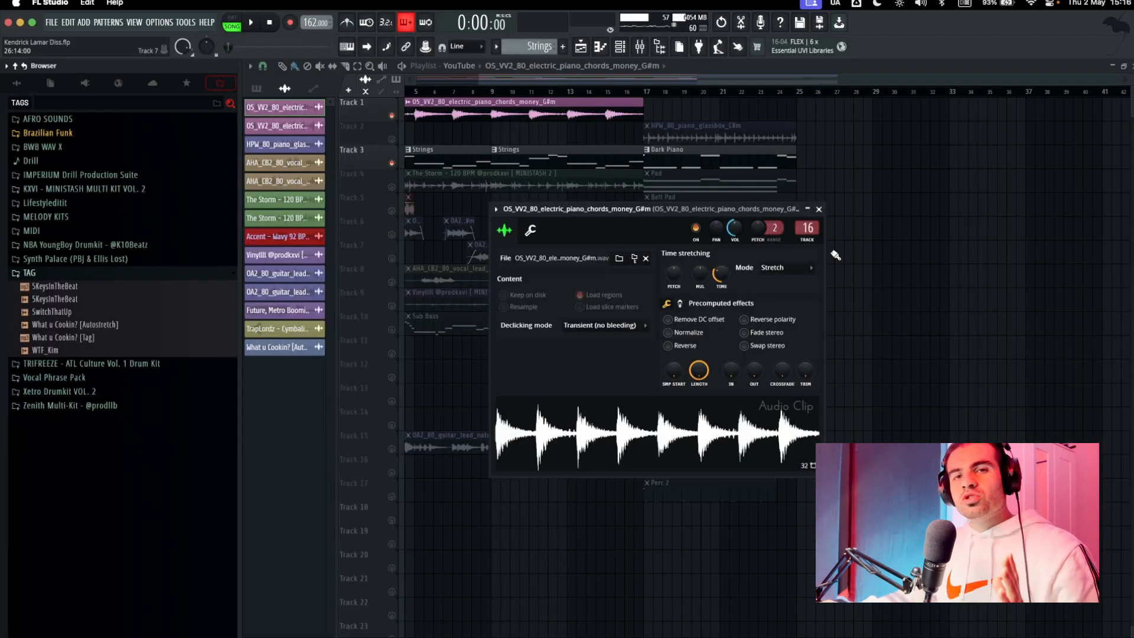
key(Escape)
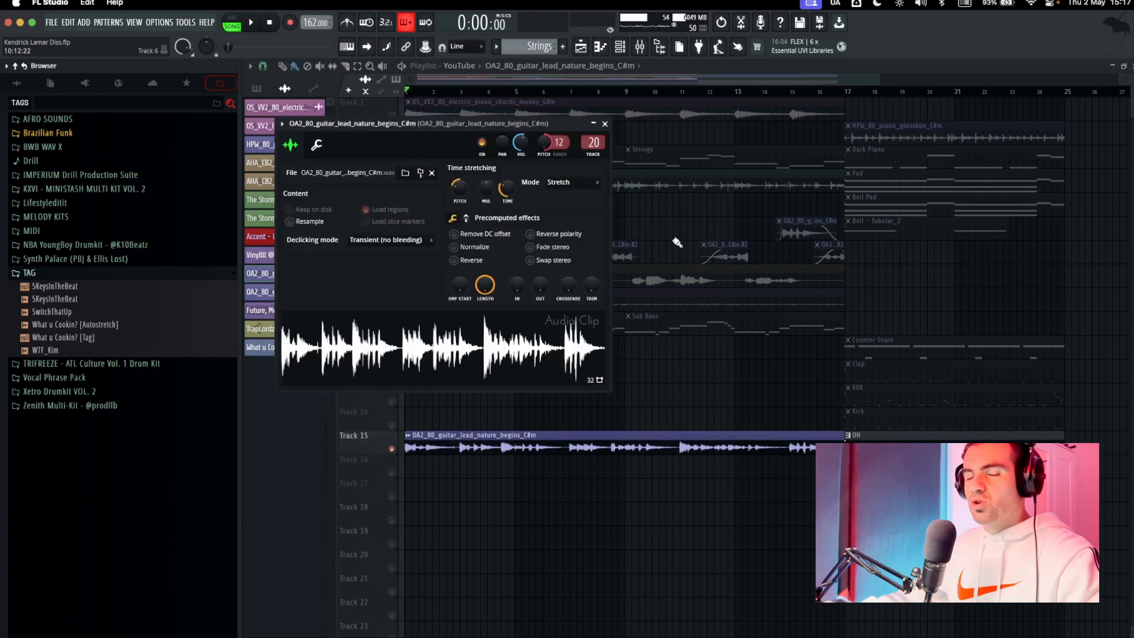
Lower the time-stretching pitch of the OA2_80_guitar_lead_nature_begins_C#m clip and play it with the piano and strings.
drag(444, 123, 693, 176)
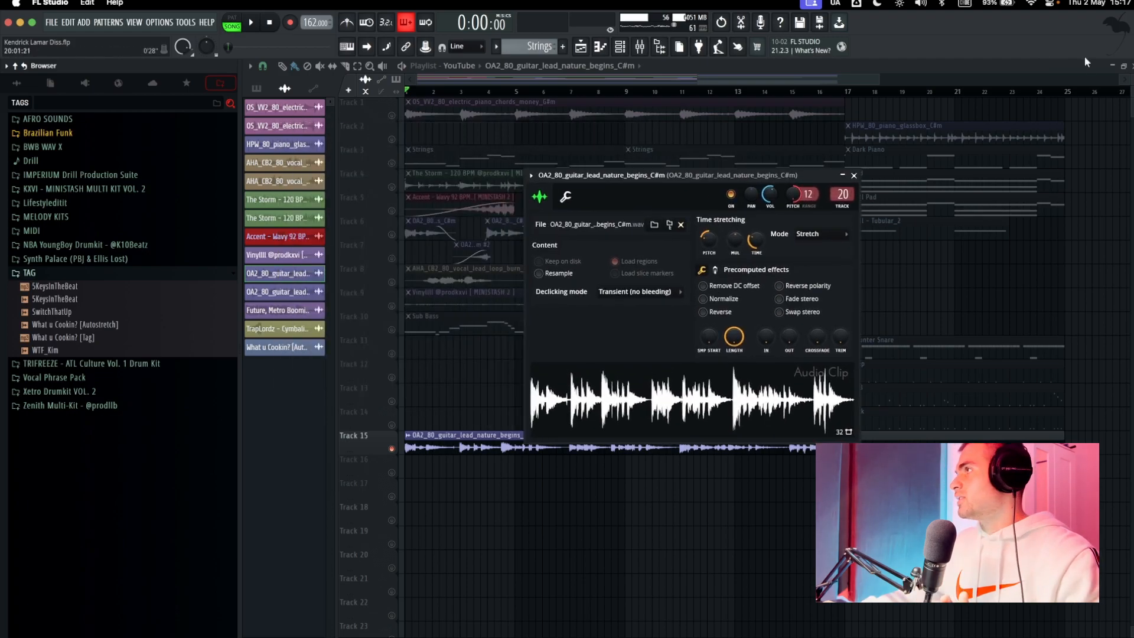
click(1131, 66)
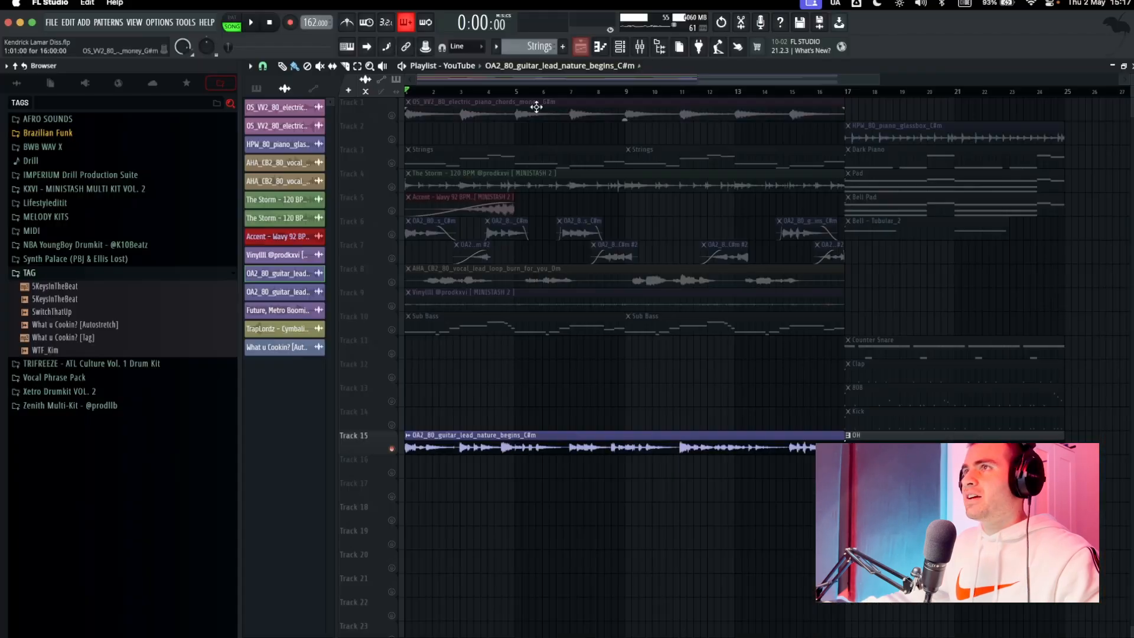
click(569, 245)
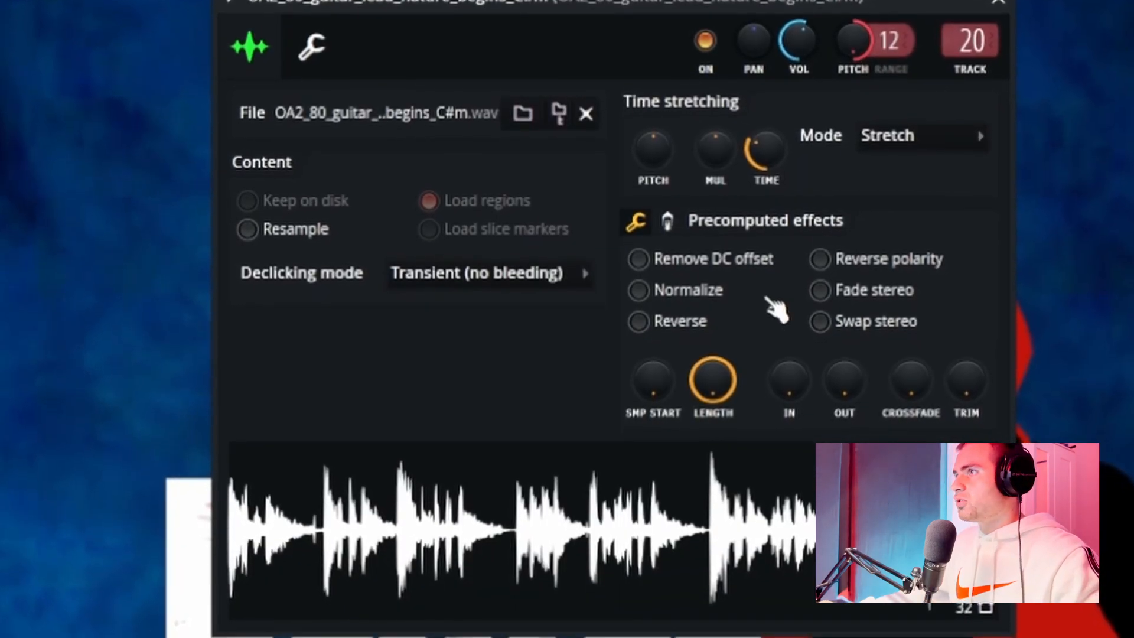
drag(654, 147, 653, 168)
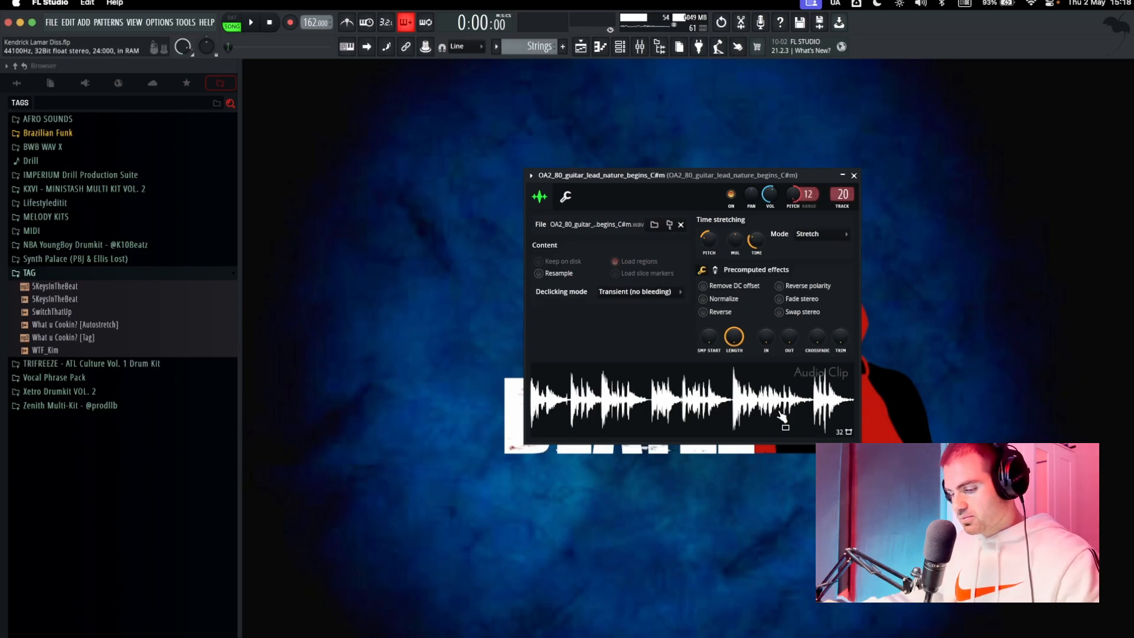
key(space)
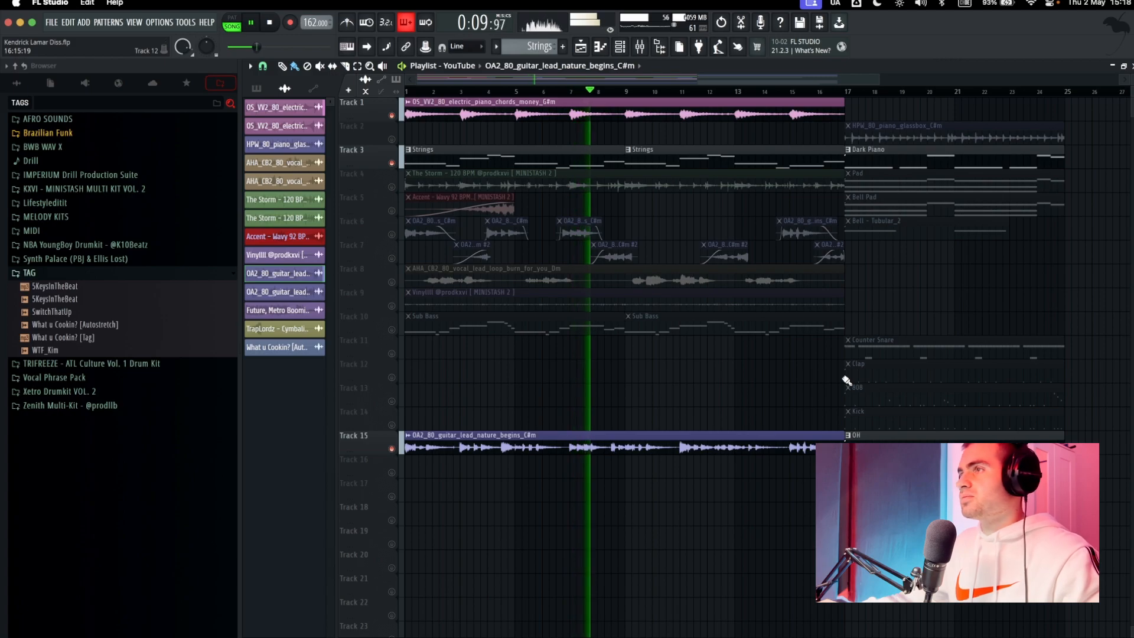
key(space)
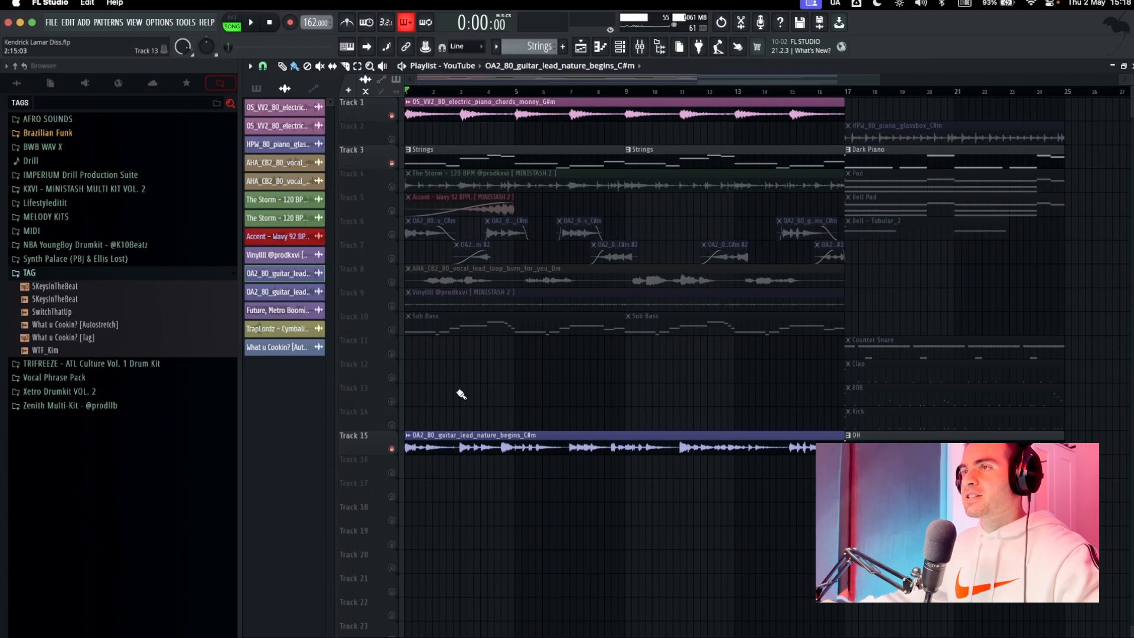
Mute the full guitar loop on Track 15, unmute the chopped guitar clips on Tracks 6 and 7, and play the arrangement.
click(391, 234)
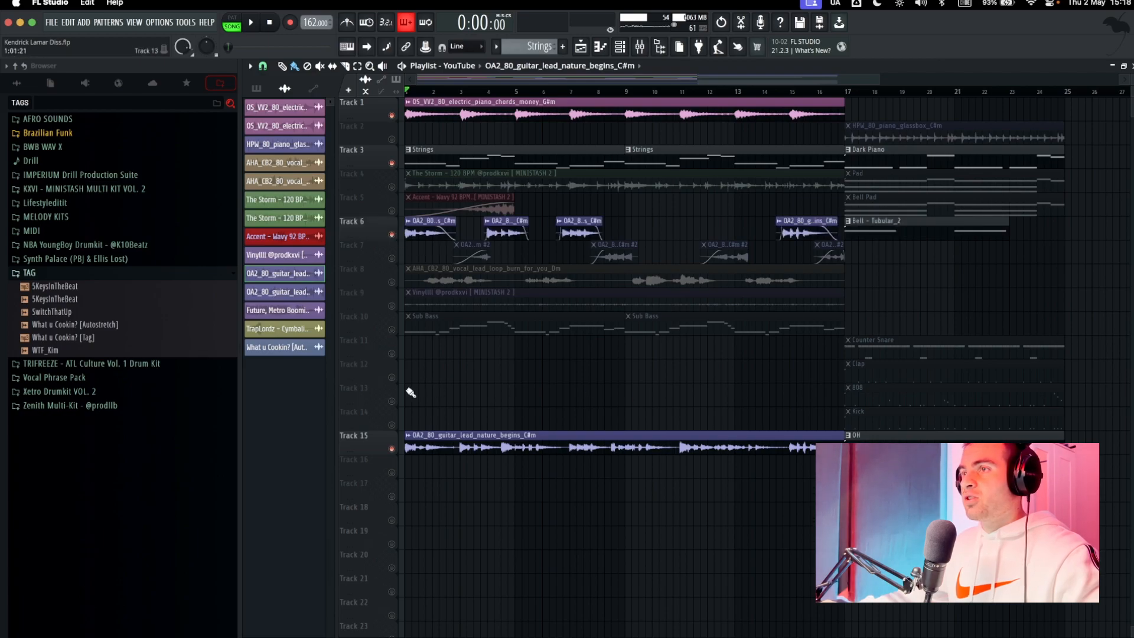
click(391, 448)
drag(442, 253, 932, 251)
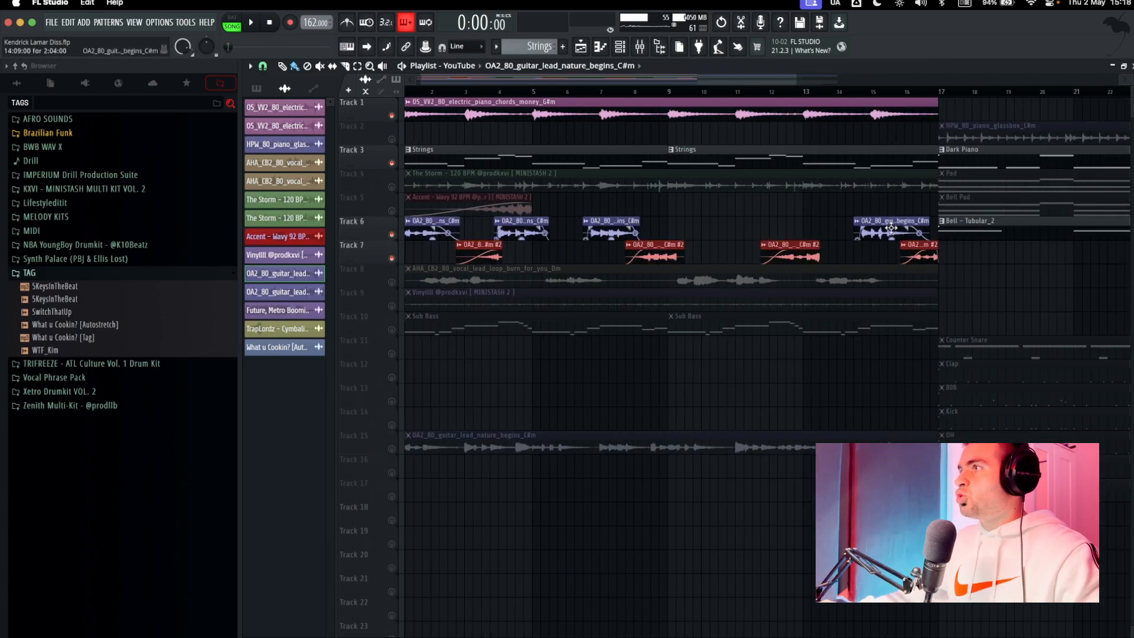
double_click(657, 250)
click(619, 140)
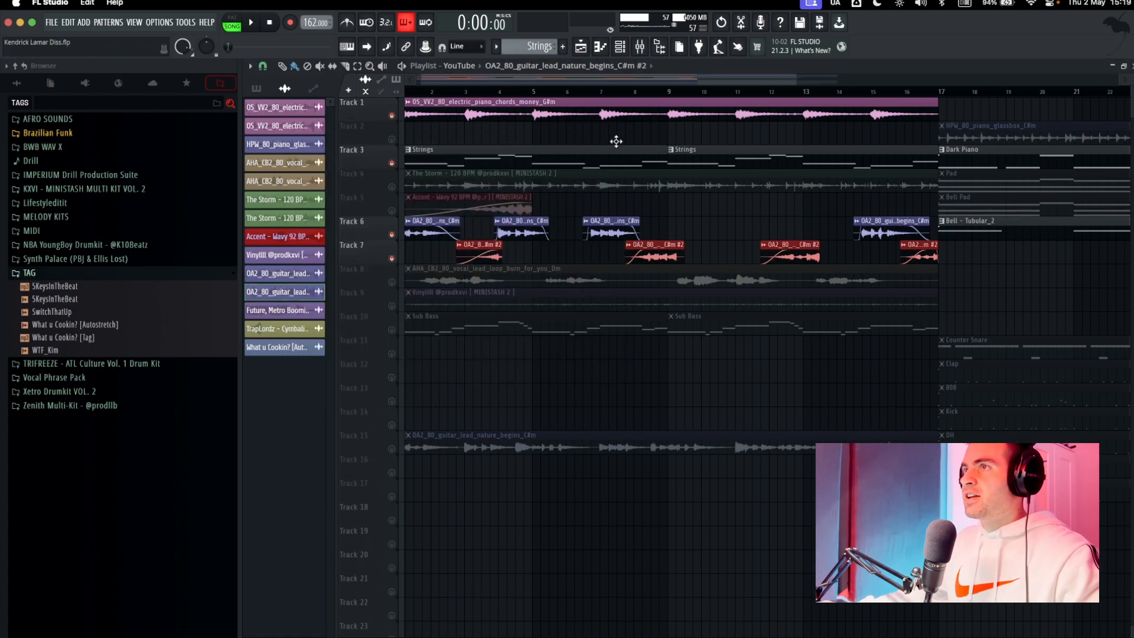
scroll(556, 297, down, 3)
key(space)
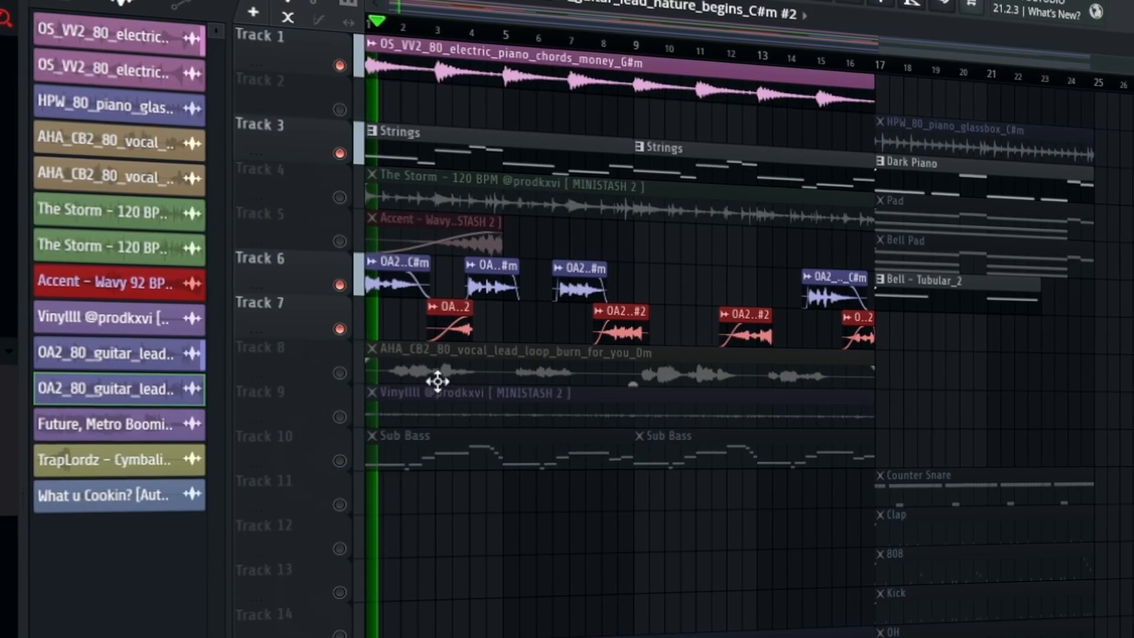
scroll(442, 290, up, 5)
scroll(443, 292, left, 2)
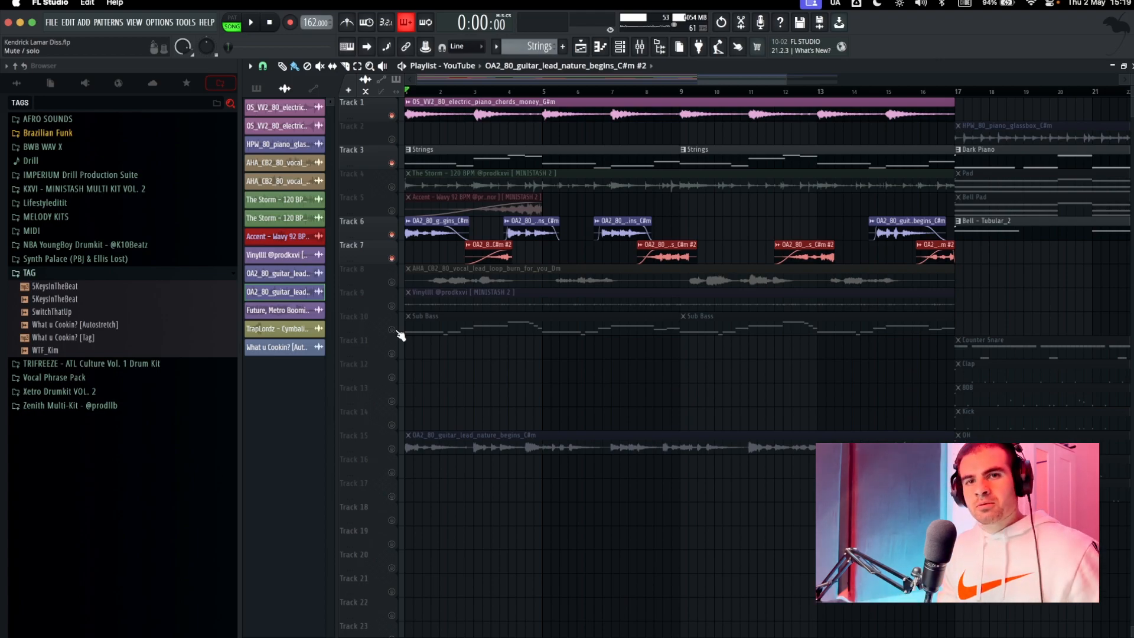
Unmute the Sub Bass on Track 10 and review its Scarbee Rickenbacker Bass instrument and piano roll notes.
click(443, 328)
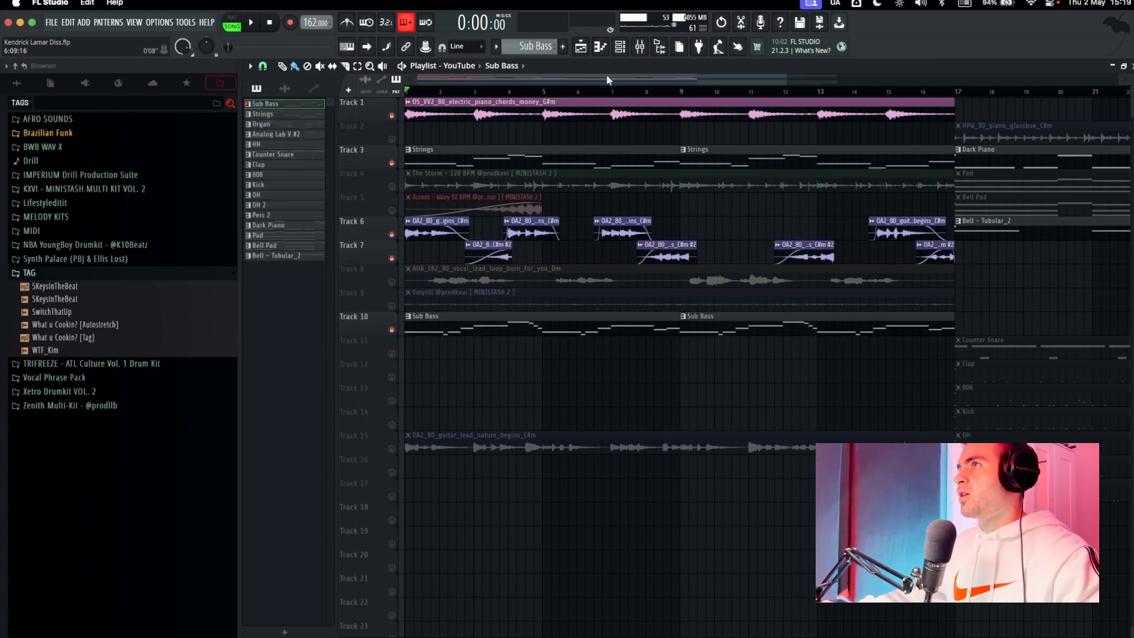
click(621, 48)
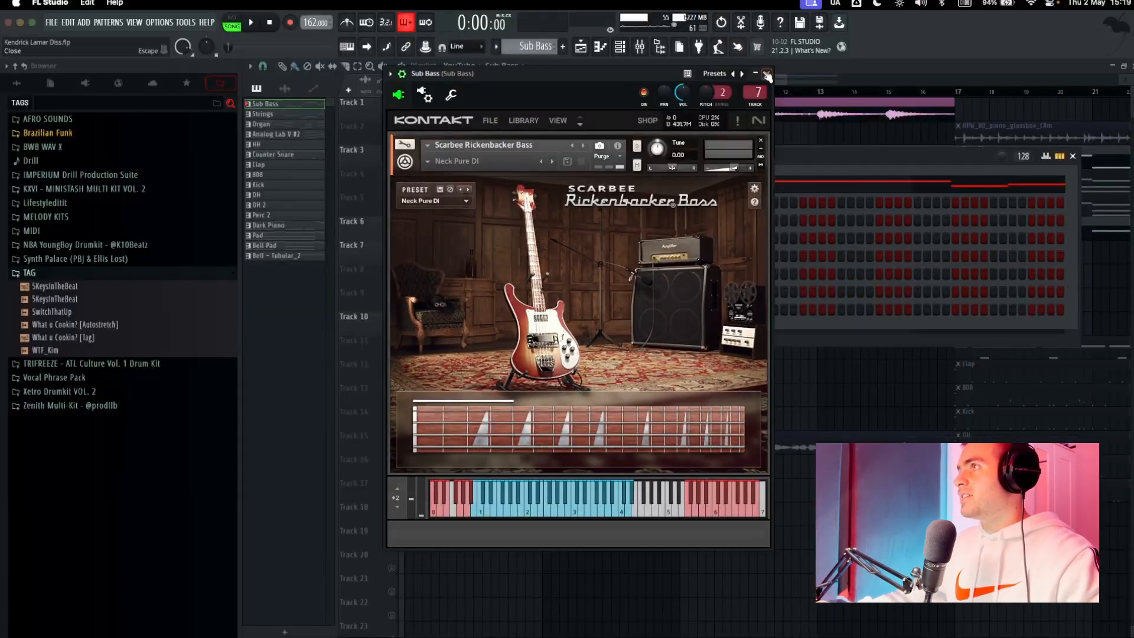
click(767, 75)
click(677, 184)
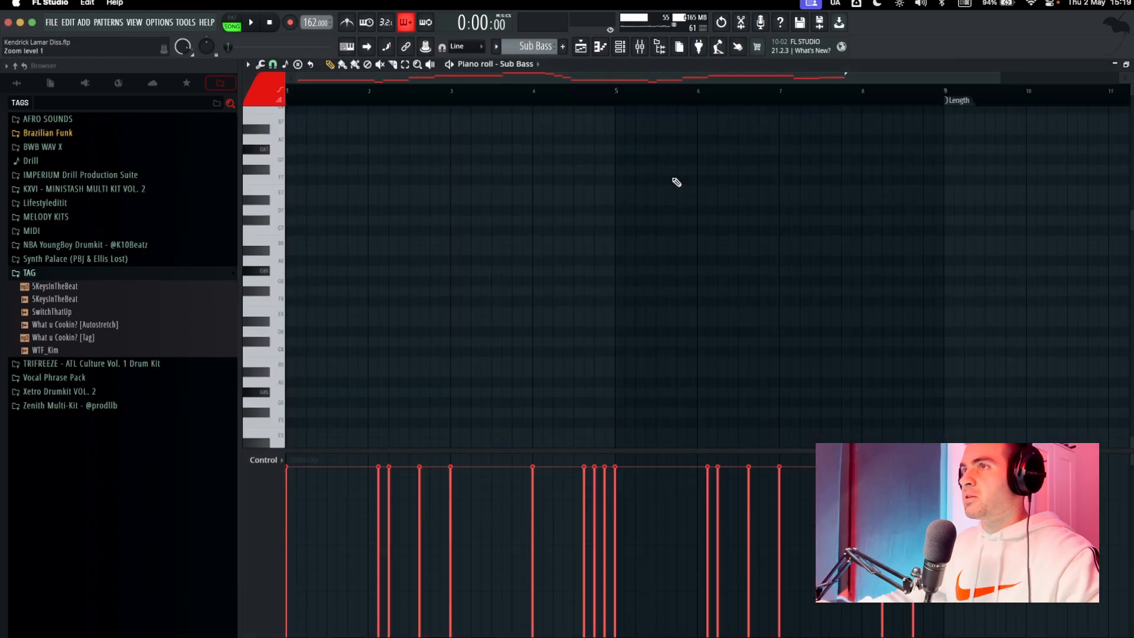
scroll(1010, 345, up, 3)
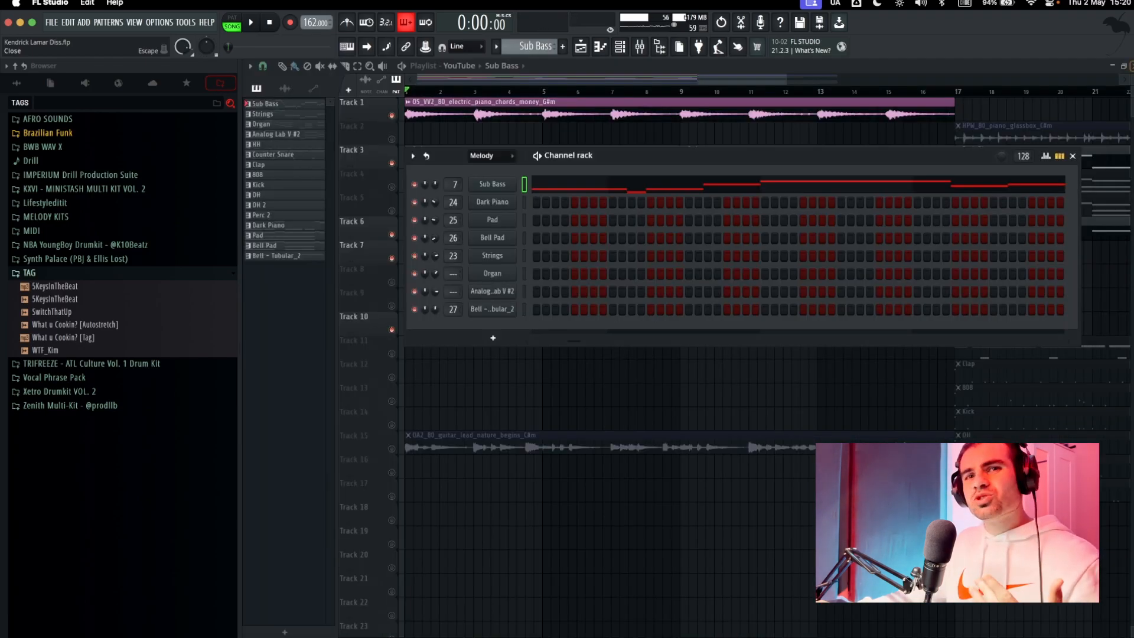
click(1072, 156)
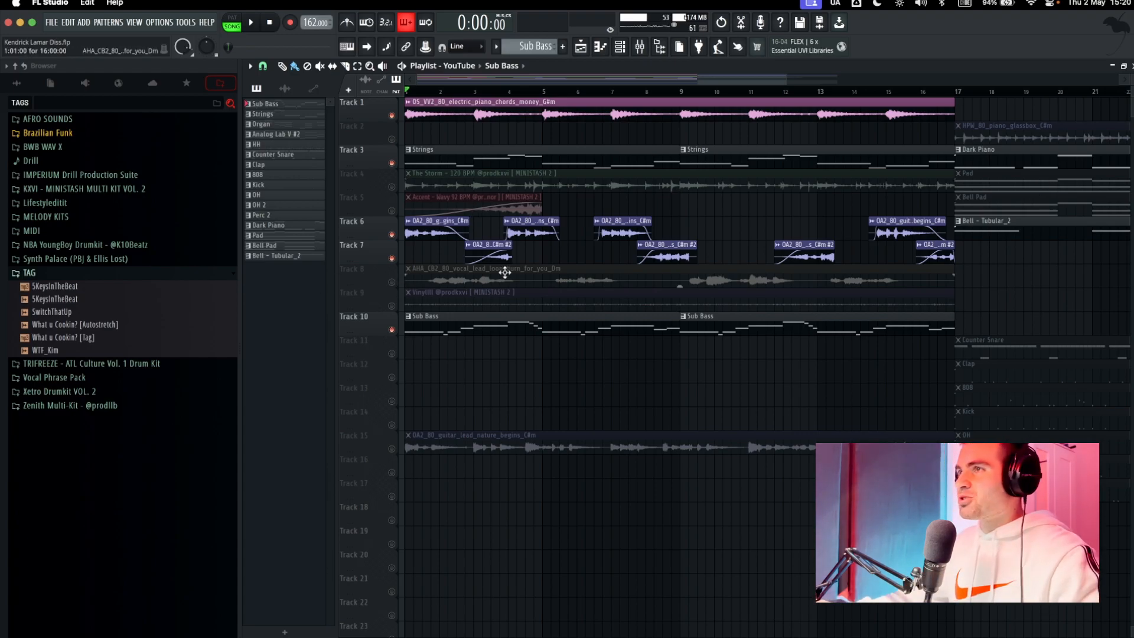
Lower the time-stretching pitch of the Track 8 vocal lead loop and play it unmuted with the other melody tracks.
double_click(584, 282)
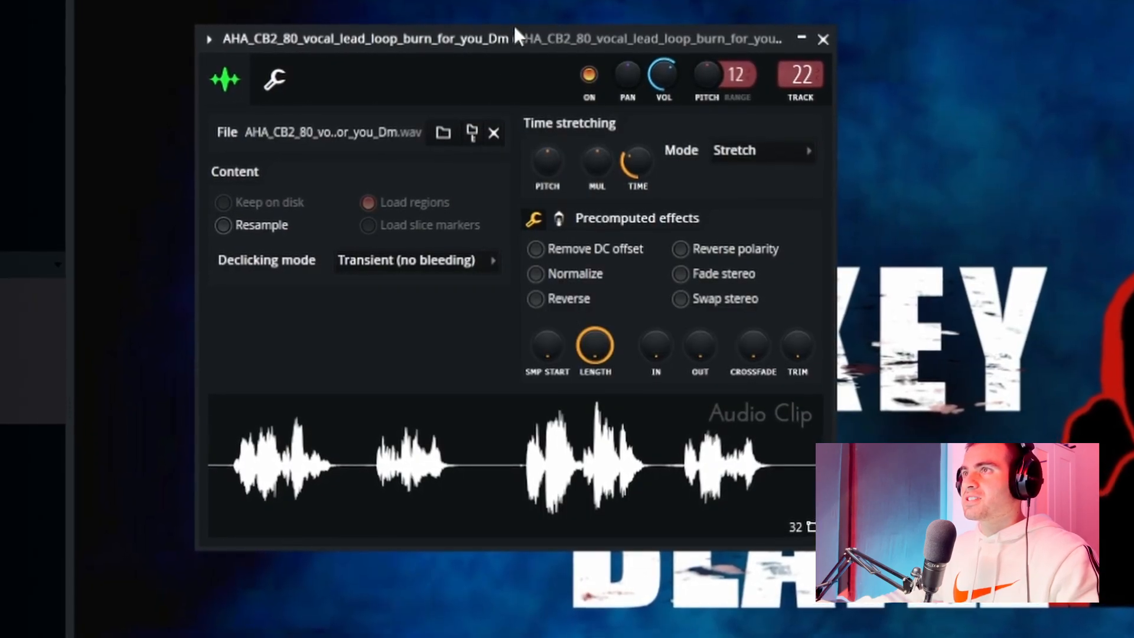
drag(547, 160, 547, 195)
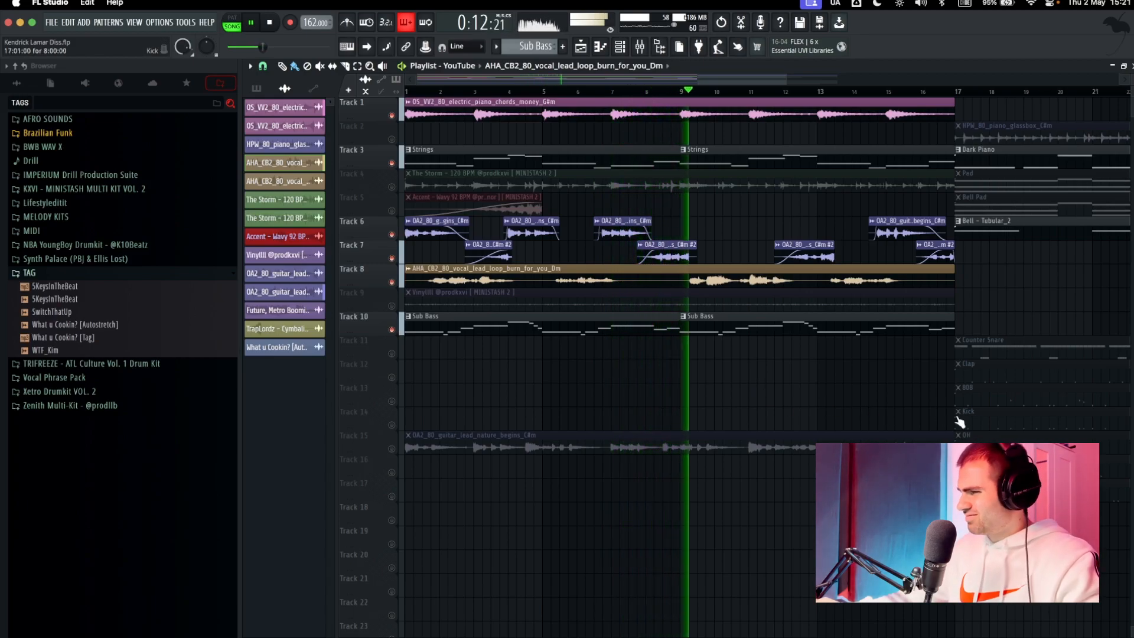
key(space)
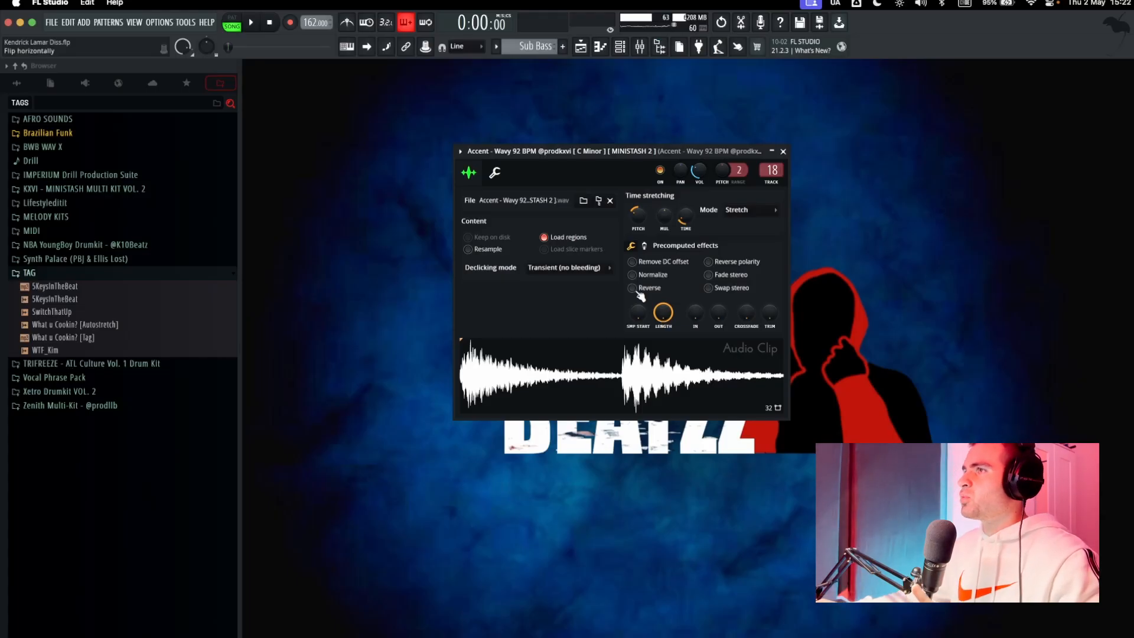
Reverse the Accent - Wavy 92 BPM sample and play its Track 5 clip with the other unmuted tracks.
click(633, 288)
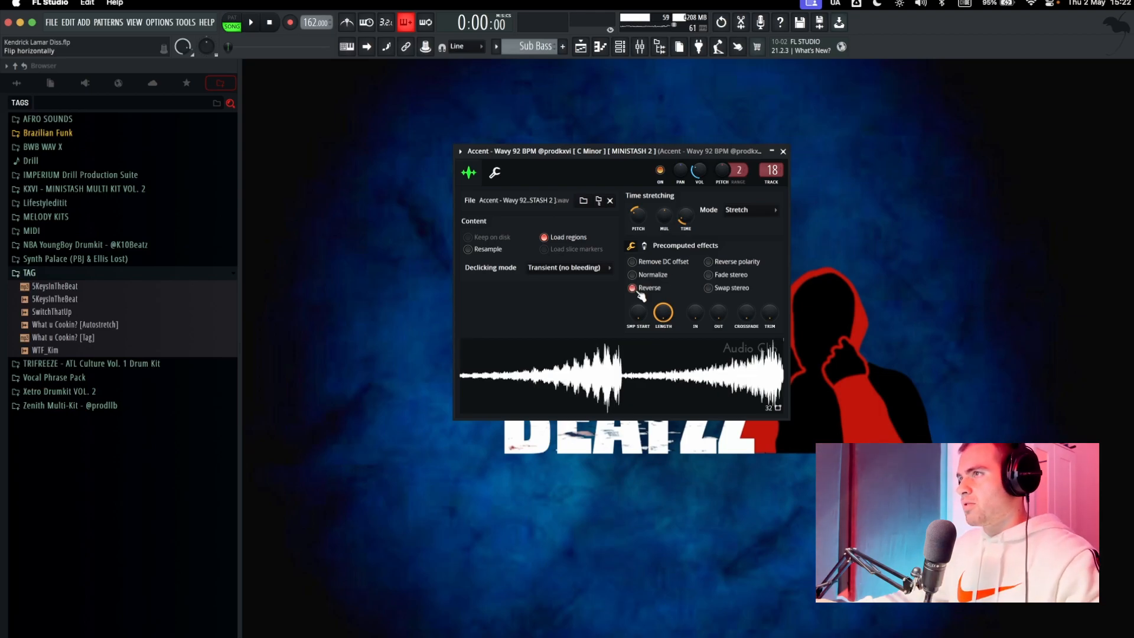
click(783, 151)
key(F5)
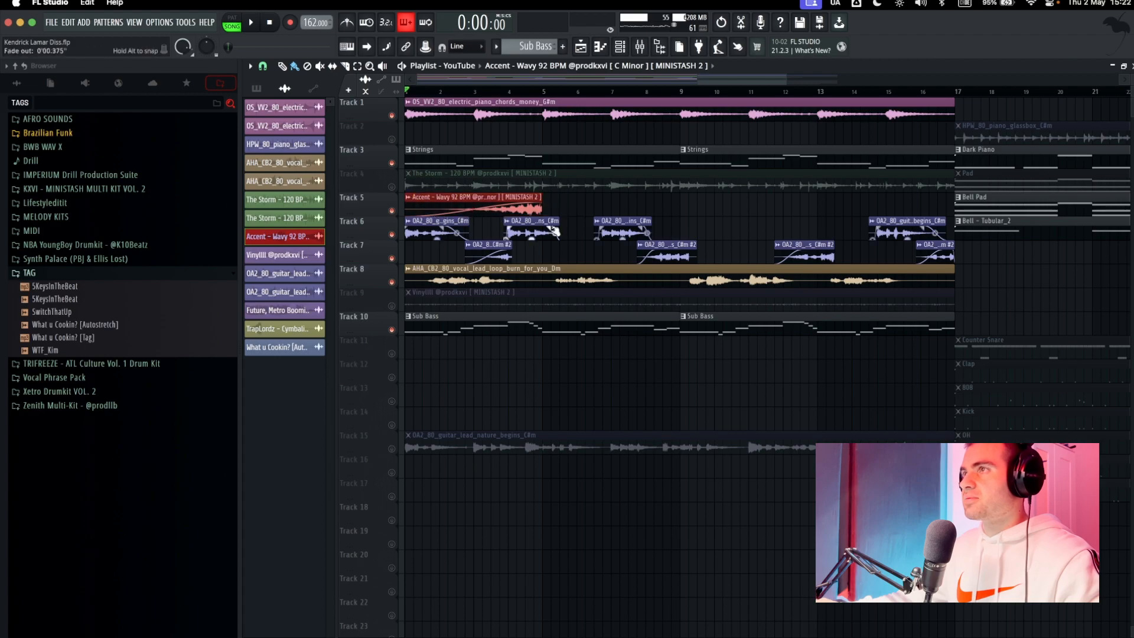
key(space)
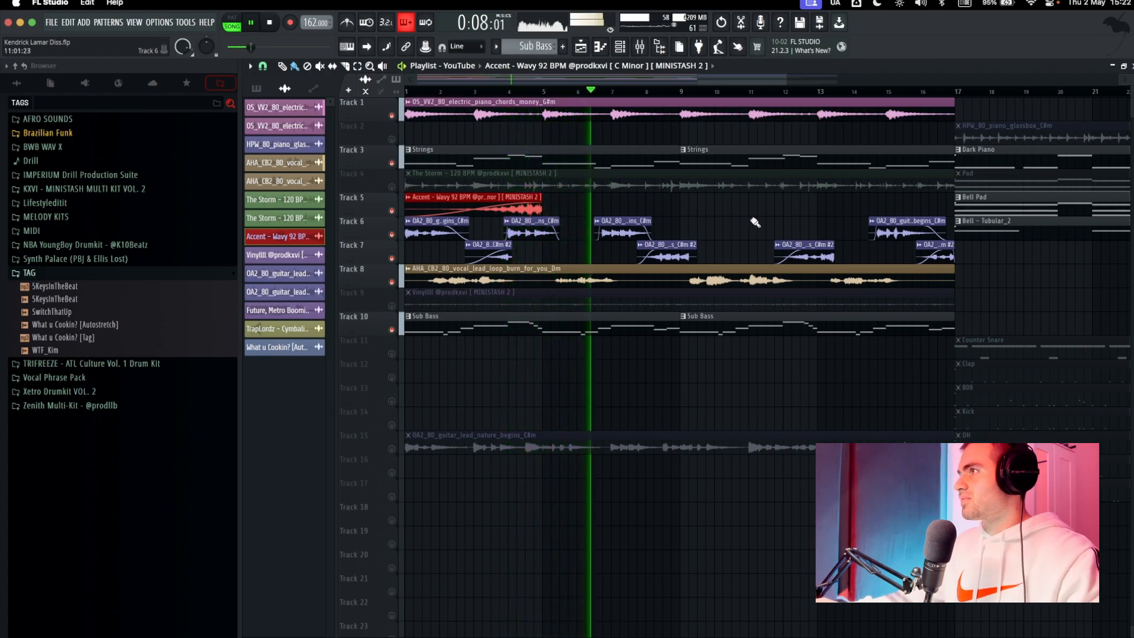
Stop playback and try a copy of the Track 5 Accent clip at bar 9.
key(space)
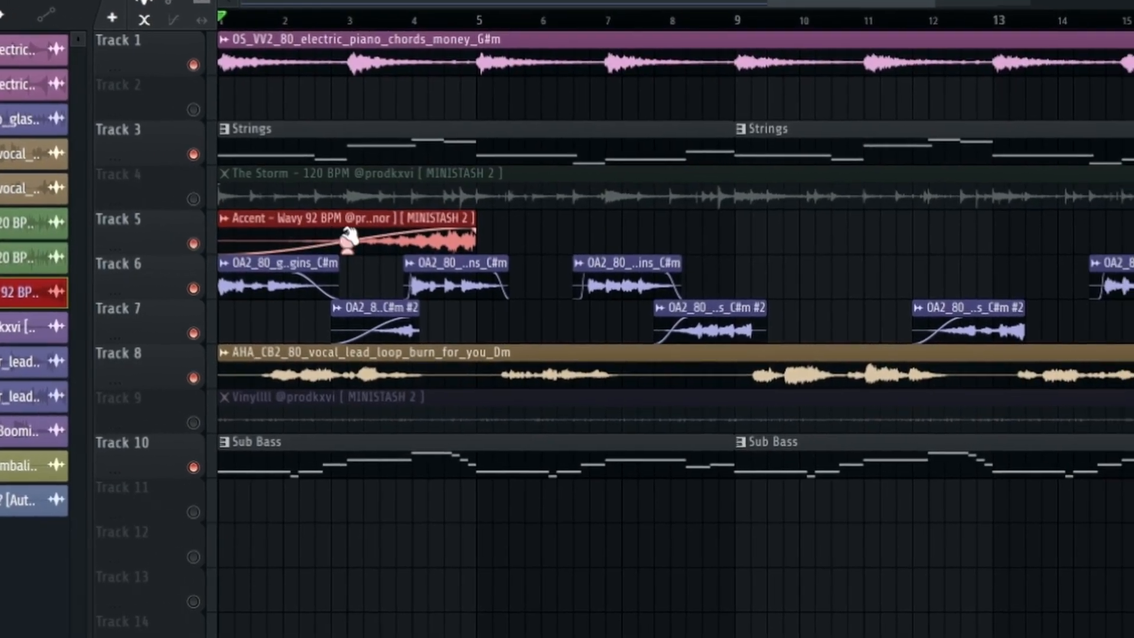
drag(319, 219, 826, 216)
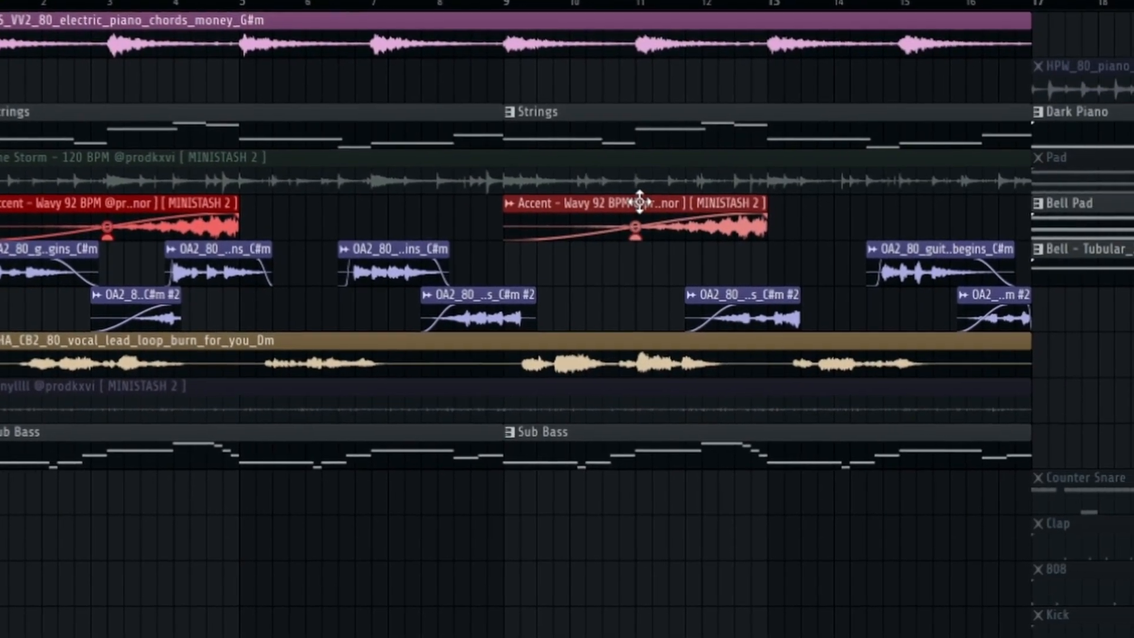
right_click(639, 204)
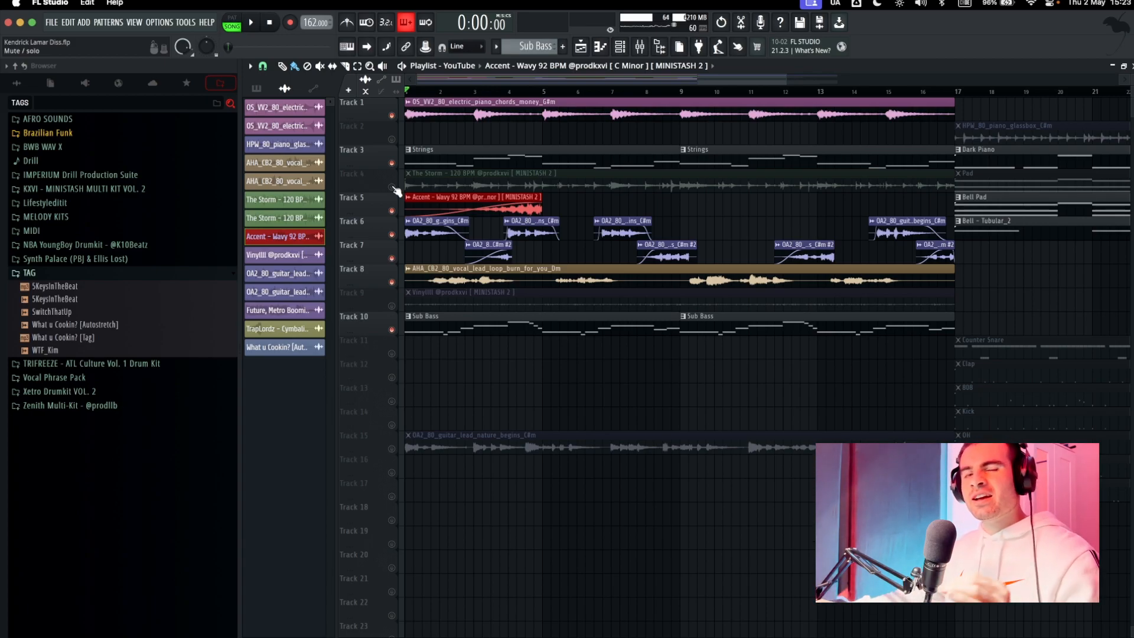
Unmute The Storm - 120 BPM loop on Track 4 and review its audio clip settings.
click(391, 186)
double_click(466, 175)
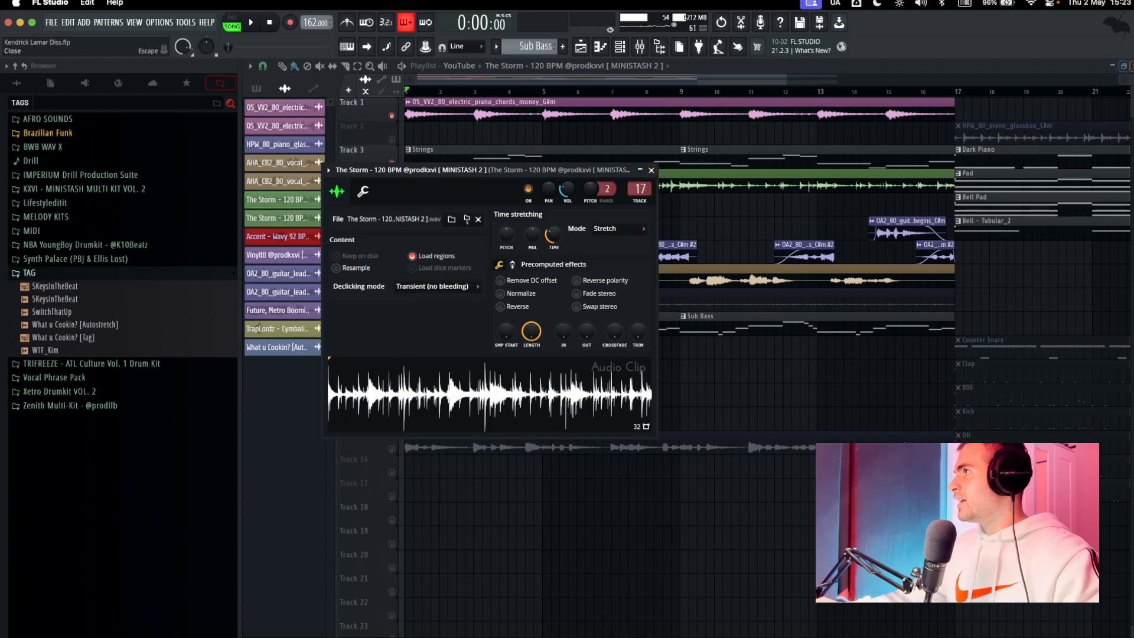
click(1132, 66)
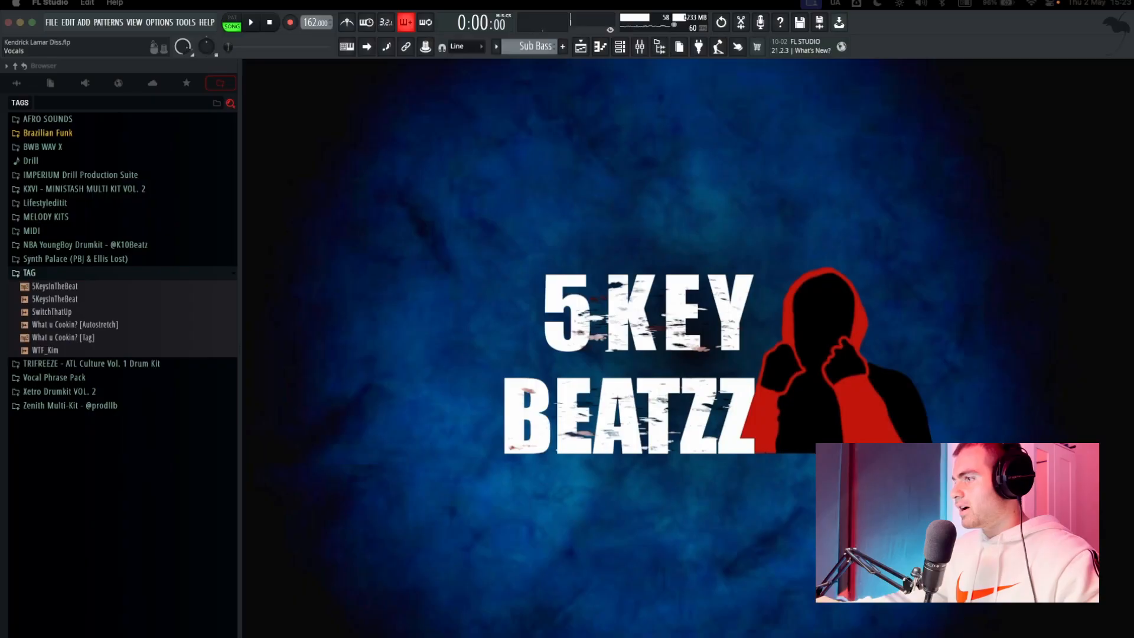
drag(542, 155, 683, 151)
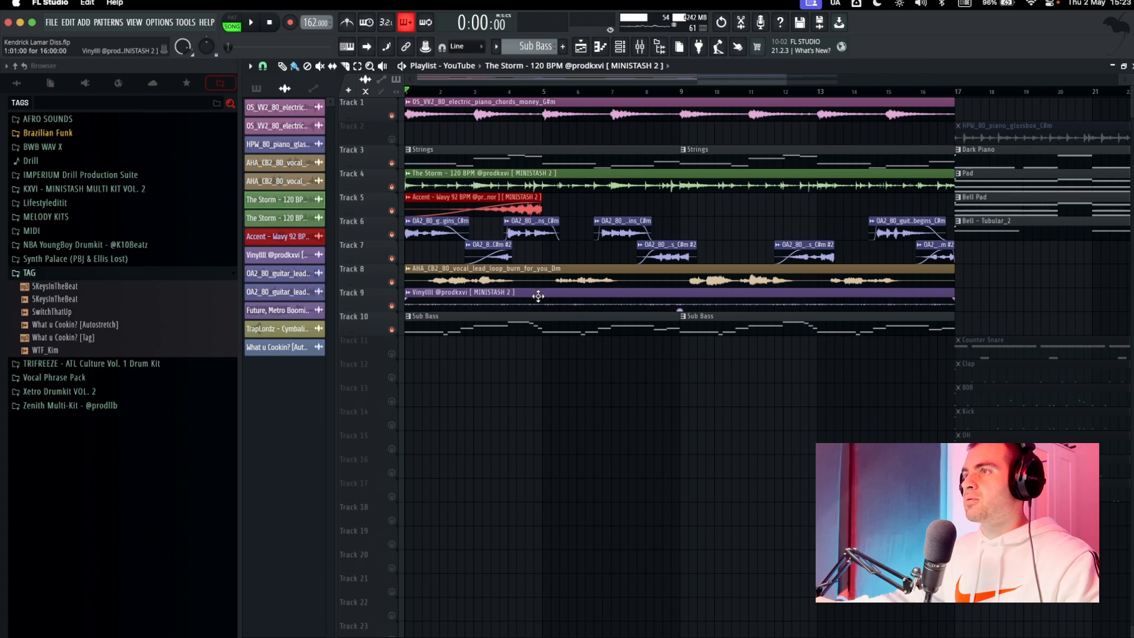
Review the unmuted Vinyllll texture clip on Track 9 and play it with the other melody tracks.
double_click(538, 296)
click(575, 90)
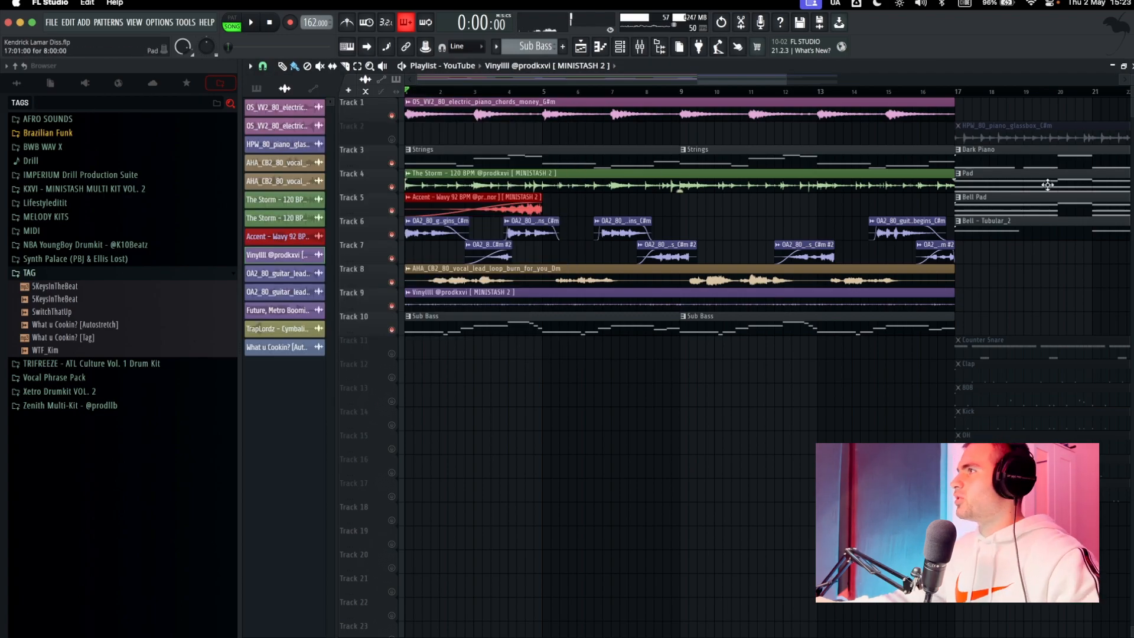
key(space)
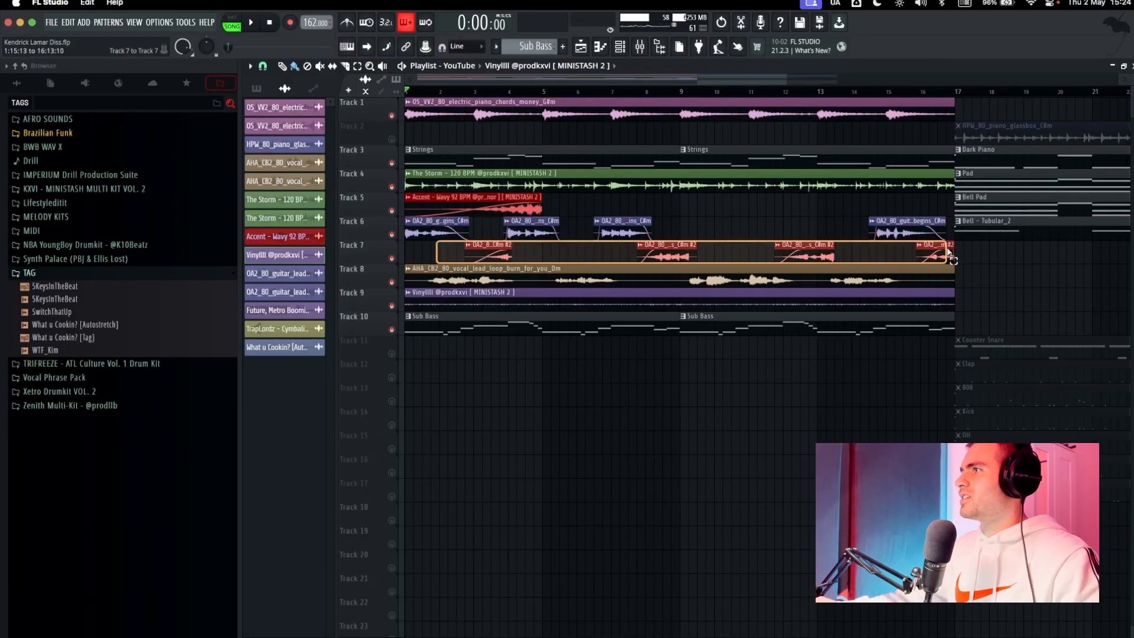
Go to the second section at bar 17 and review the HPW_80_piano_glassbox_C#m audio clip's settings.
drag(928, 373, 799, 391)
scroll(800, 390, down, 2)
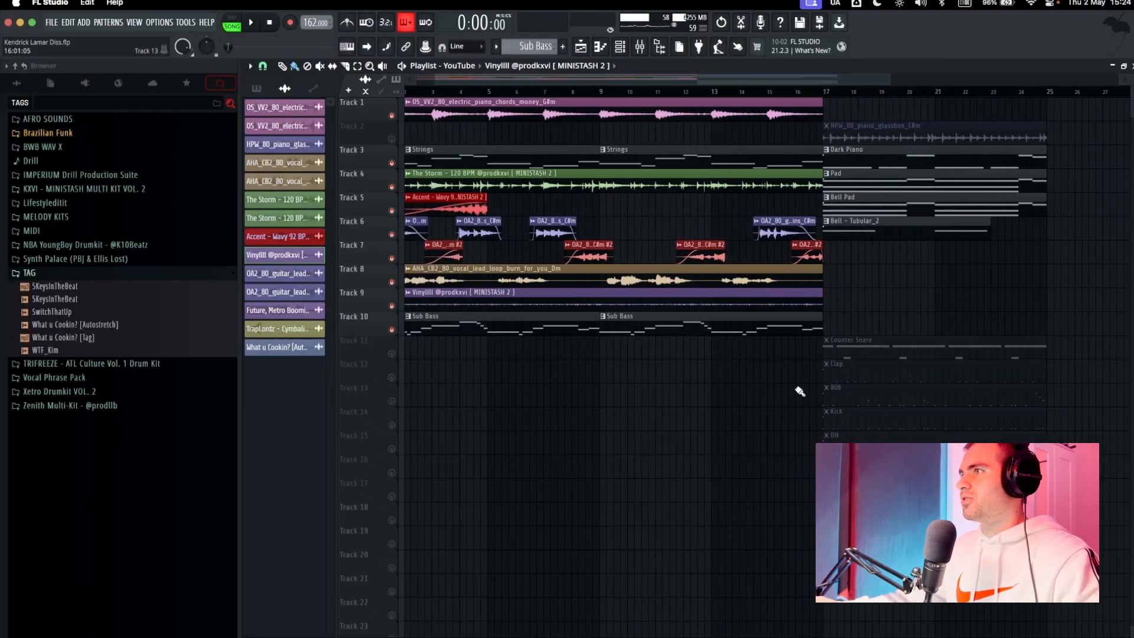
scroll(797, 214, right, 3)
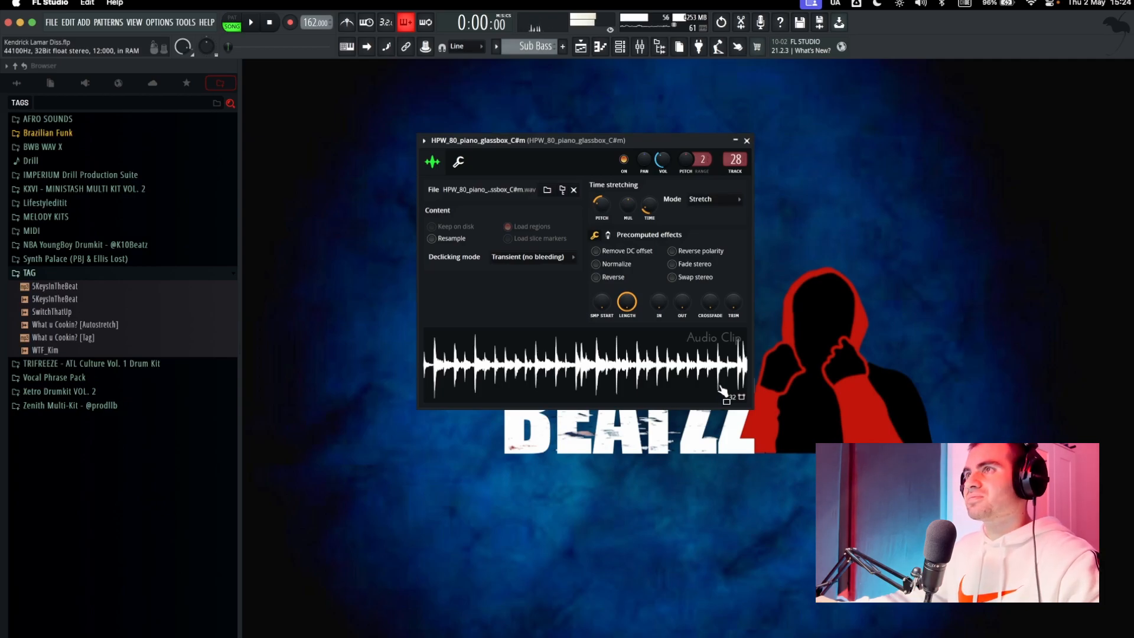
click(746, 141)
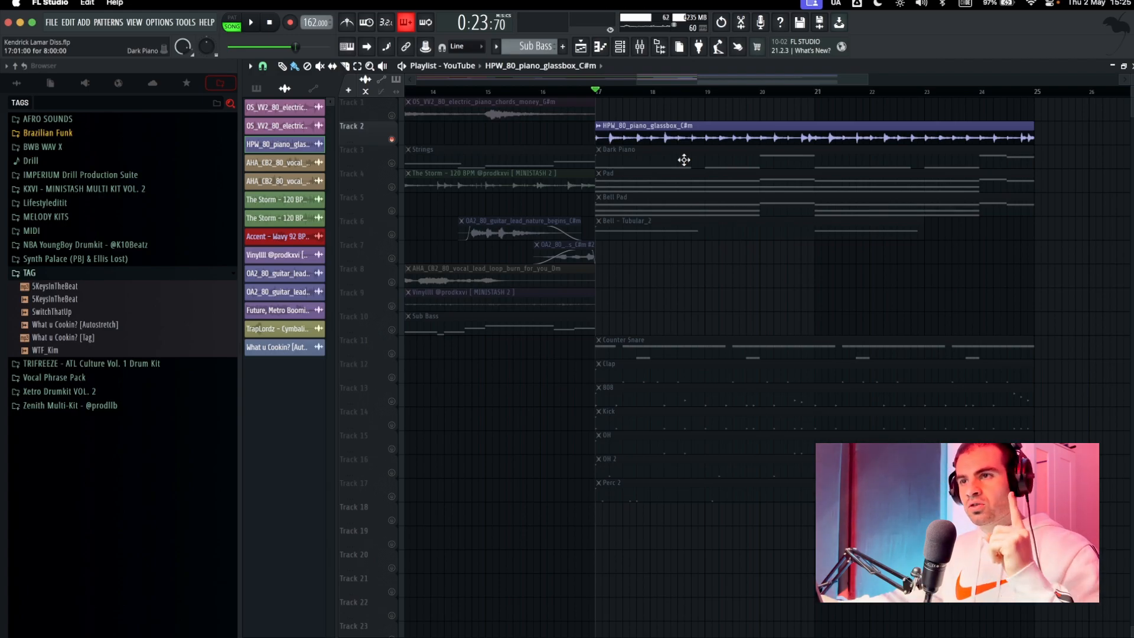
Review the Dark Piano's NOIRE Pure instrument and piano roll notes, and play it with the glassbox piano loop.
double_click(683, 160)
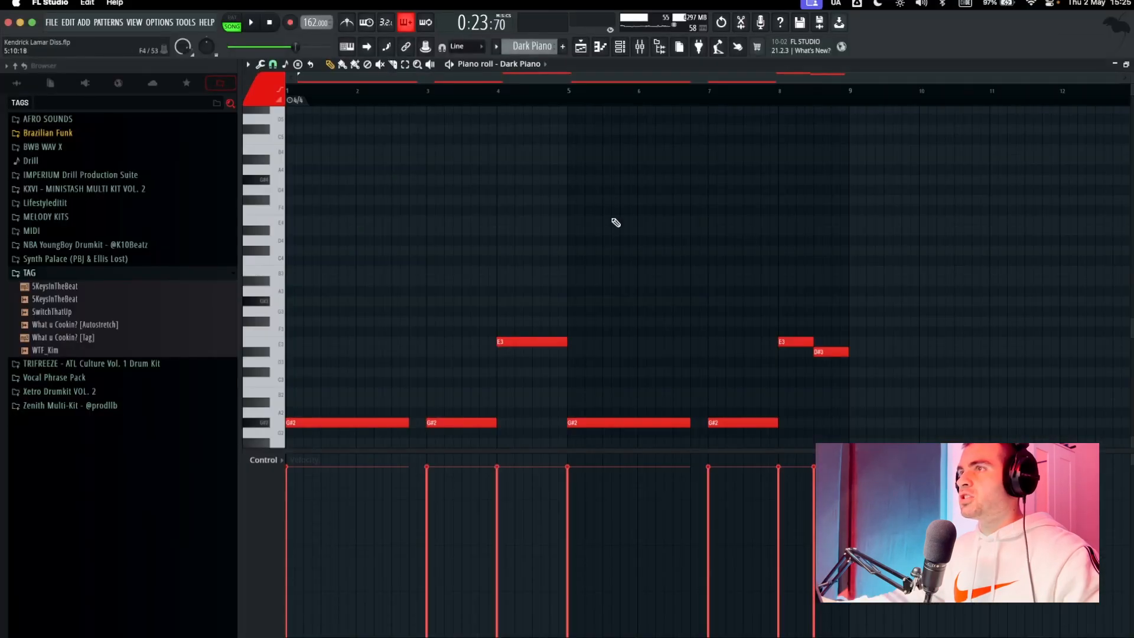
scroll(649, 224, down, 3)
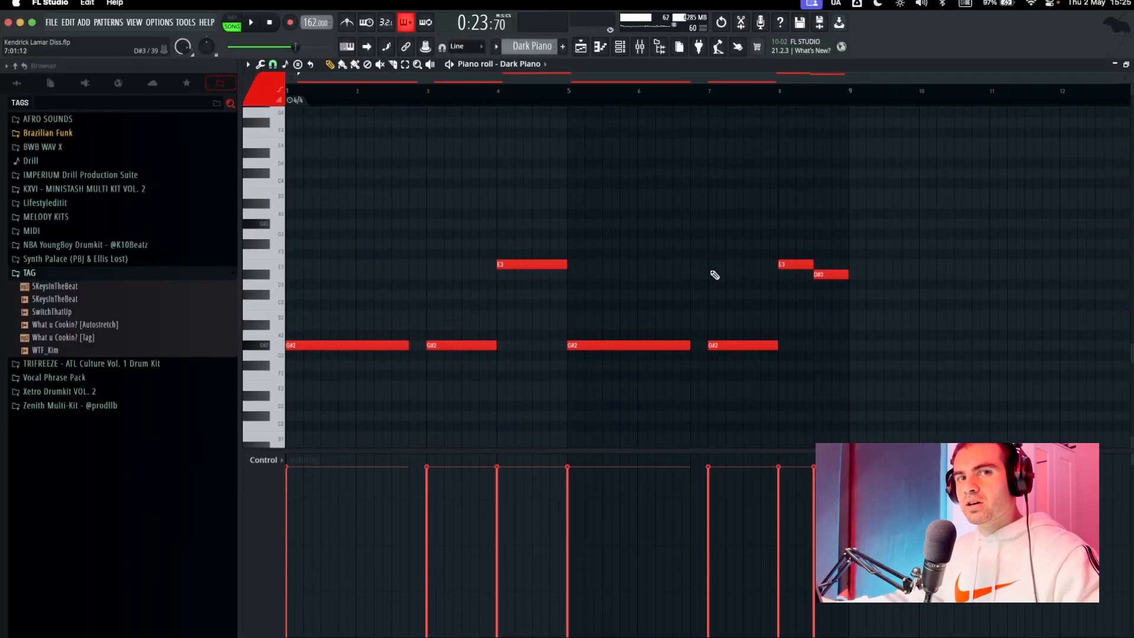
key(space)
key(space)
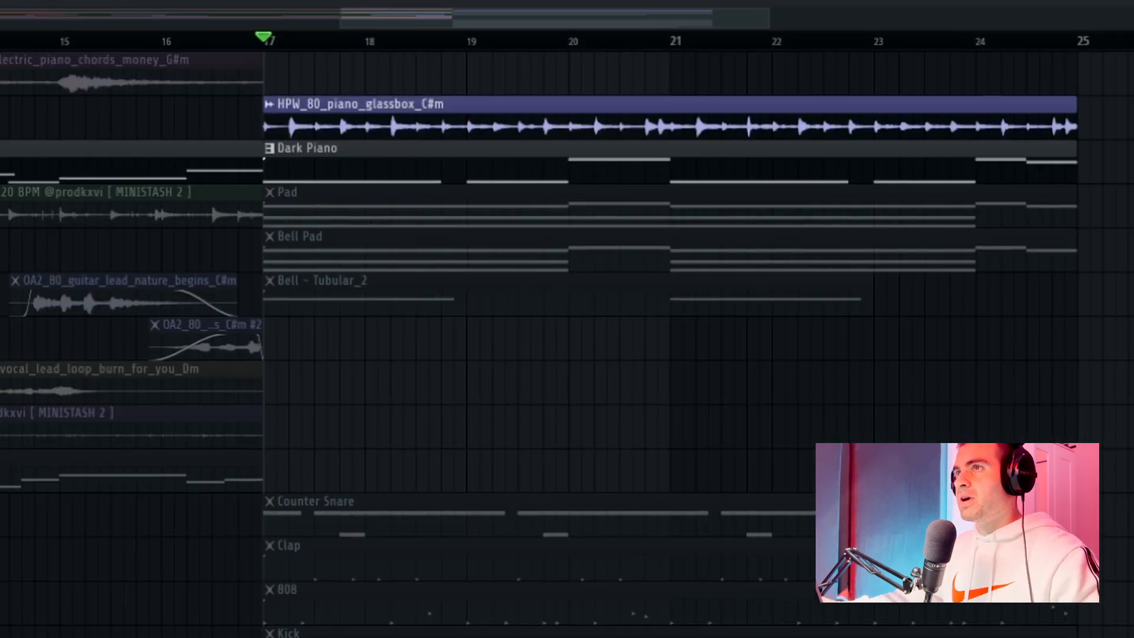
Unmute the Pad on Track 4, review its instrument and piano roll chords, and play it with the piano layers.
click(392, 186)
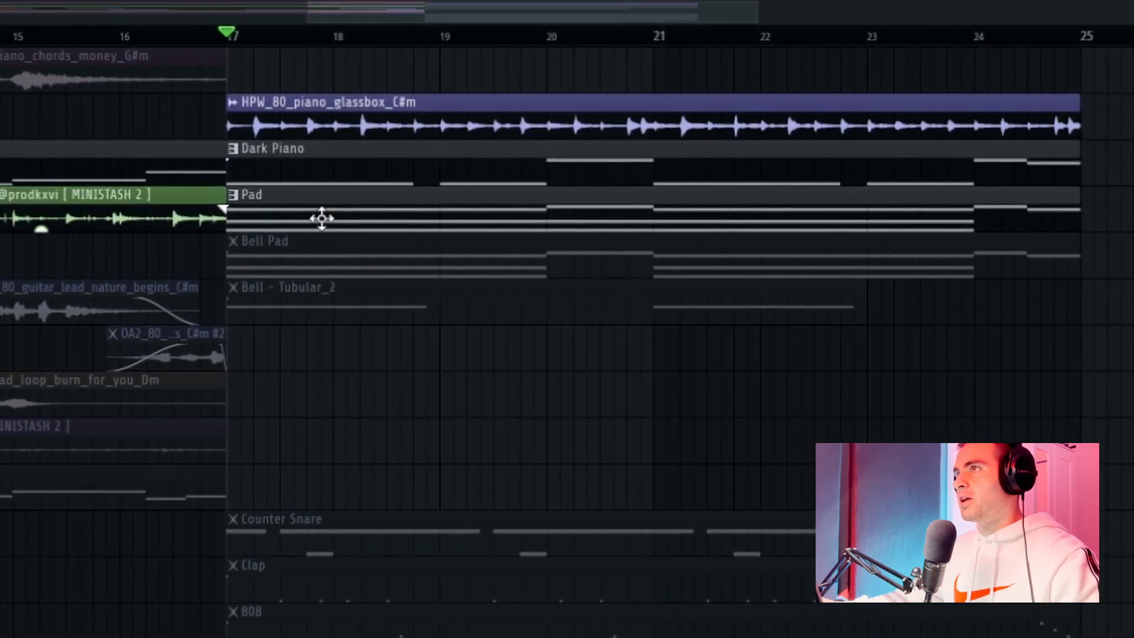
double_click(322, 218)
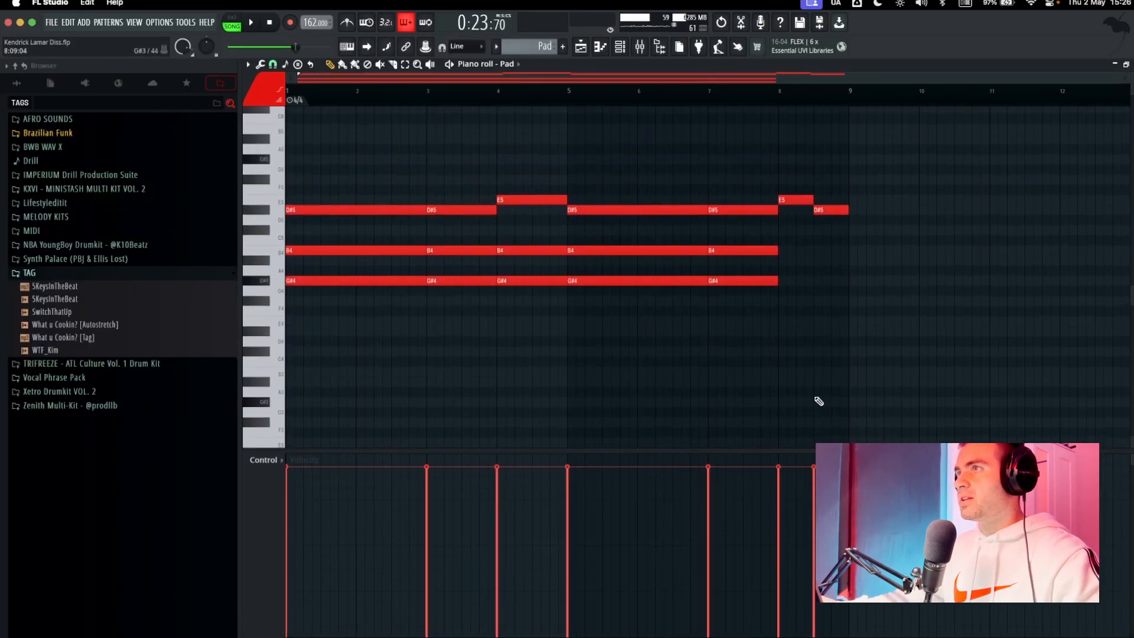
click(620, 47)
click(493, 220)
drag(657, 224, 656, 89)
key(Escape)
click(558, 225)
click(551, 227)
drag(678, 289, 678, 291)
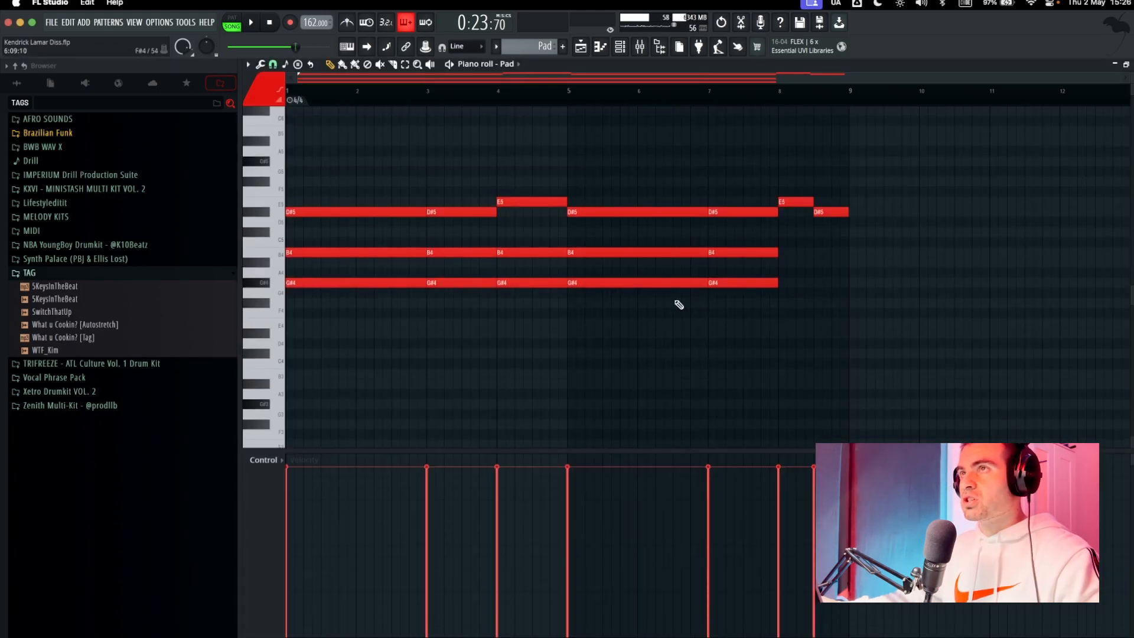
key(space)
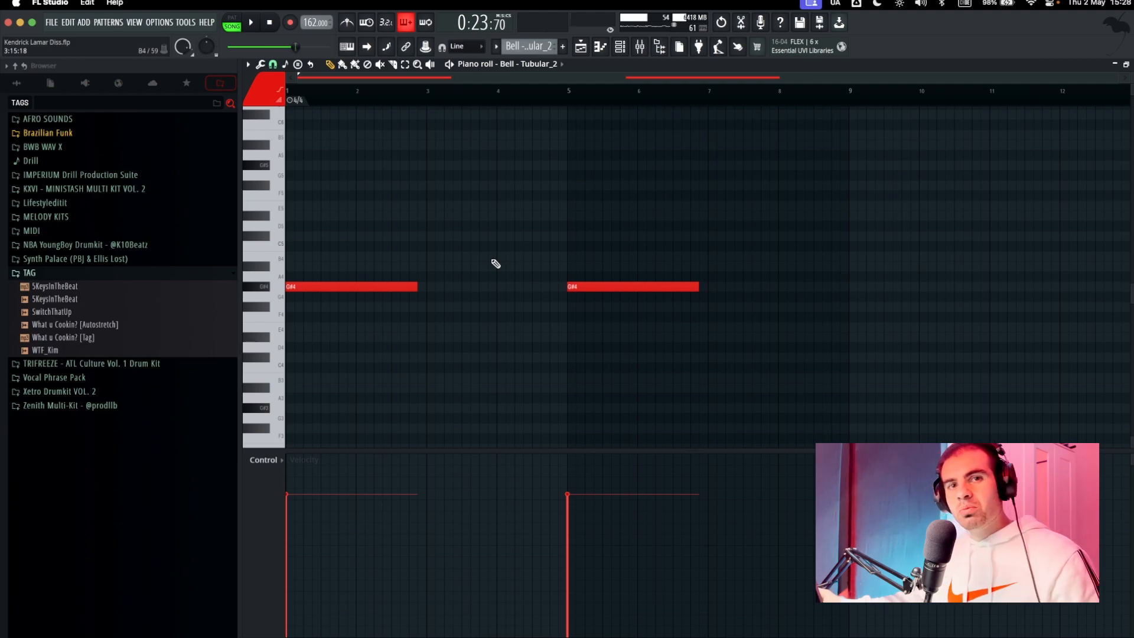
Unmute the Counter Snare on Track 11 and the Clap on Track 12, and play them with the melody.
drag(395, 253, 774, 330)
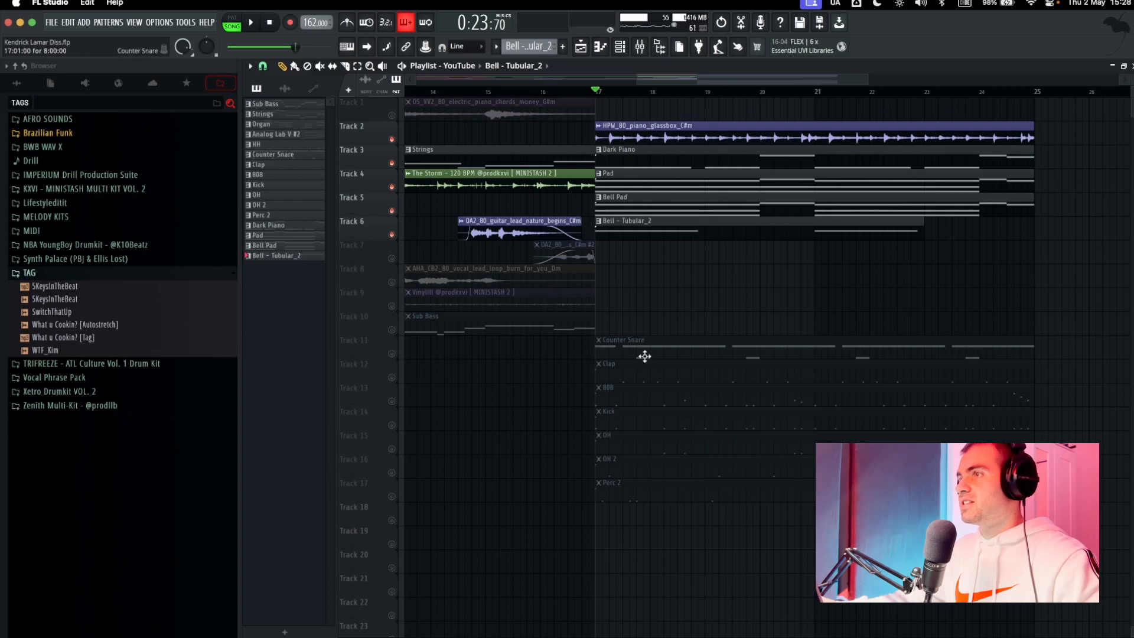
click(392, 354)
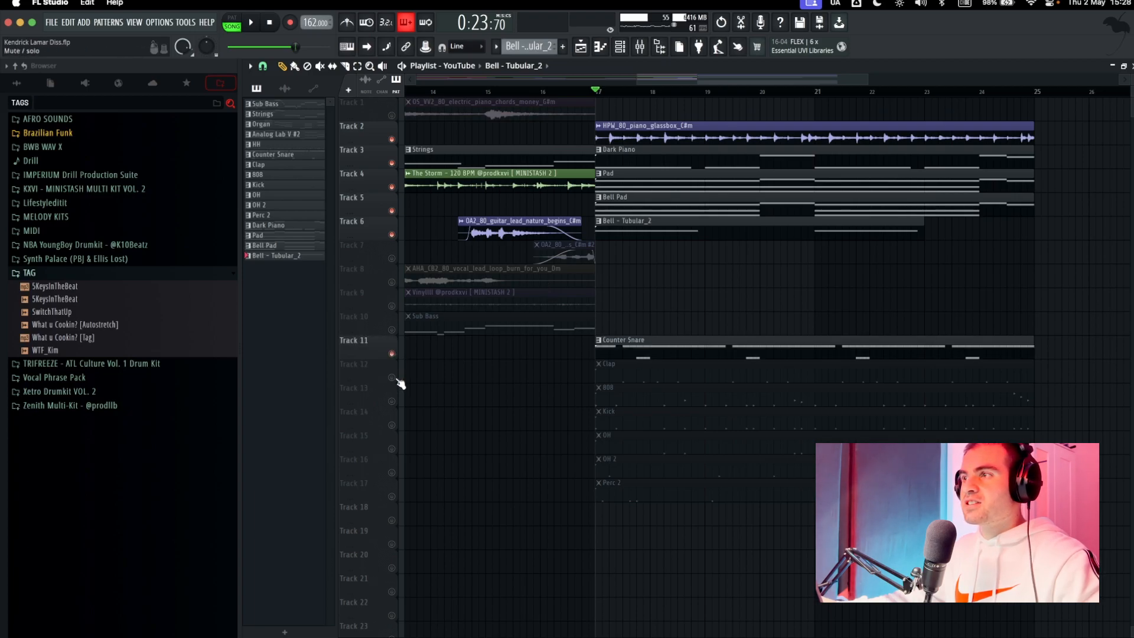
click(391, 378)
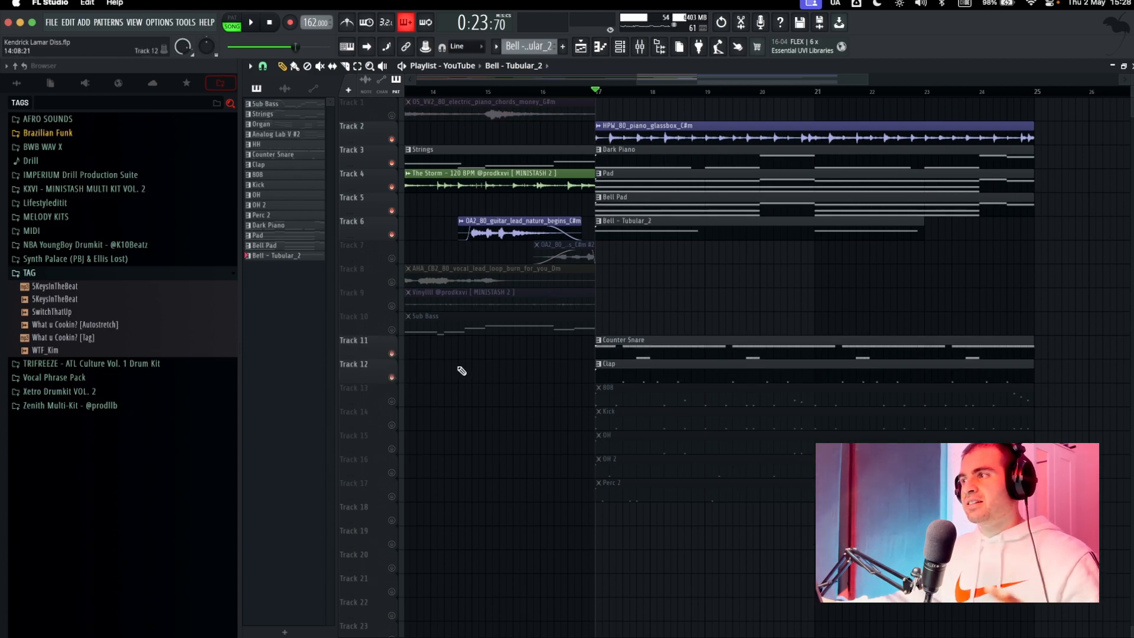
key(space)
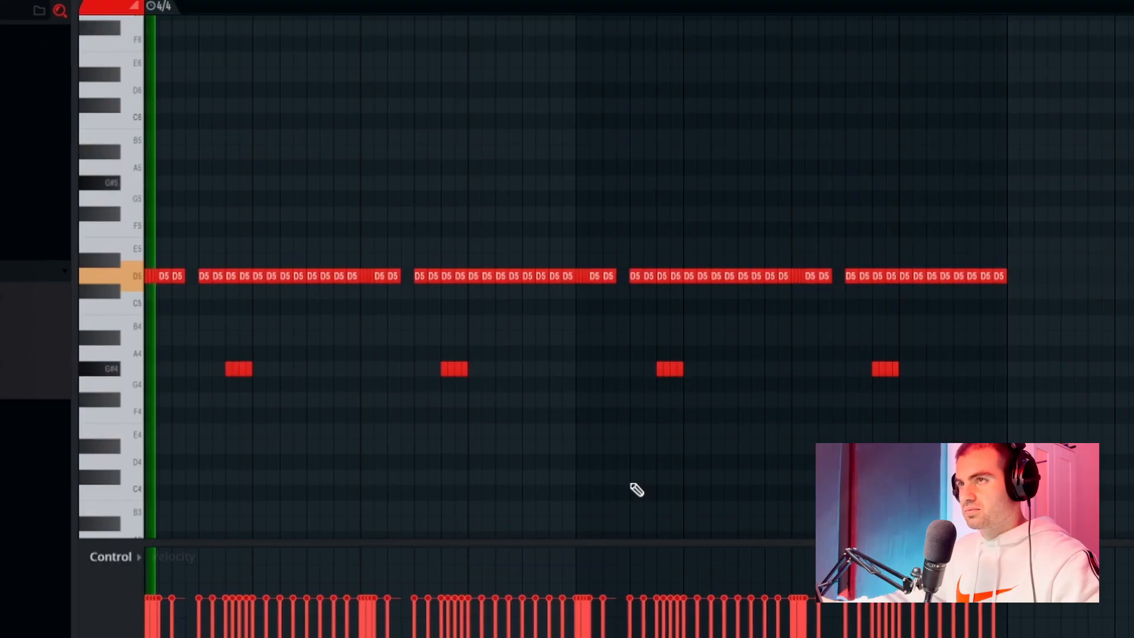
Examine the Counter Snare's lower-pitched rolls and fast repeated notes, and the Clap's pattern in the piano roll.
scroll(635, 490, down, 2)
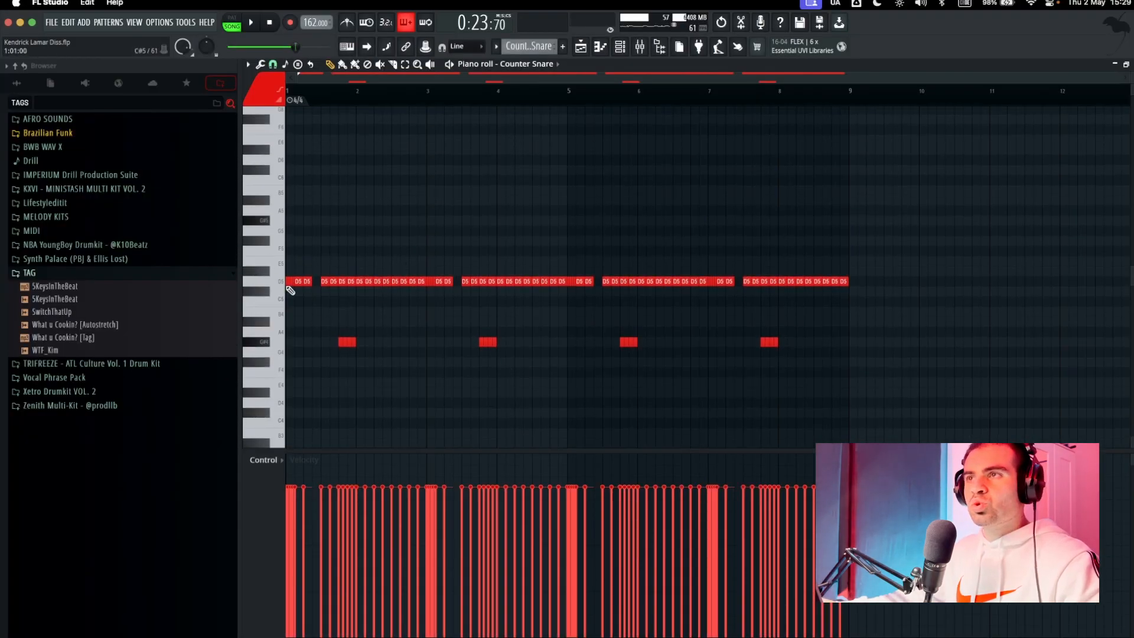
drag(304, 323, 955, 367)
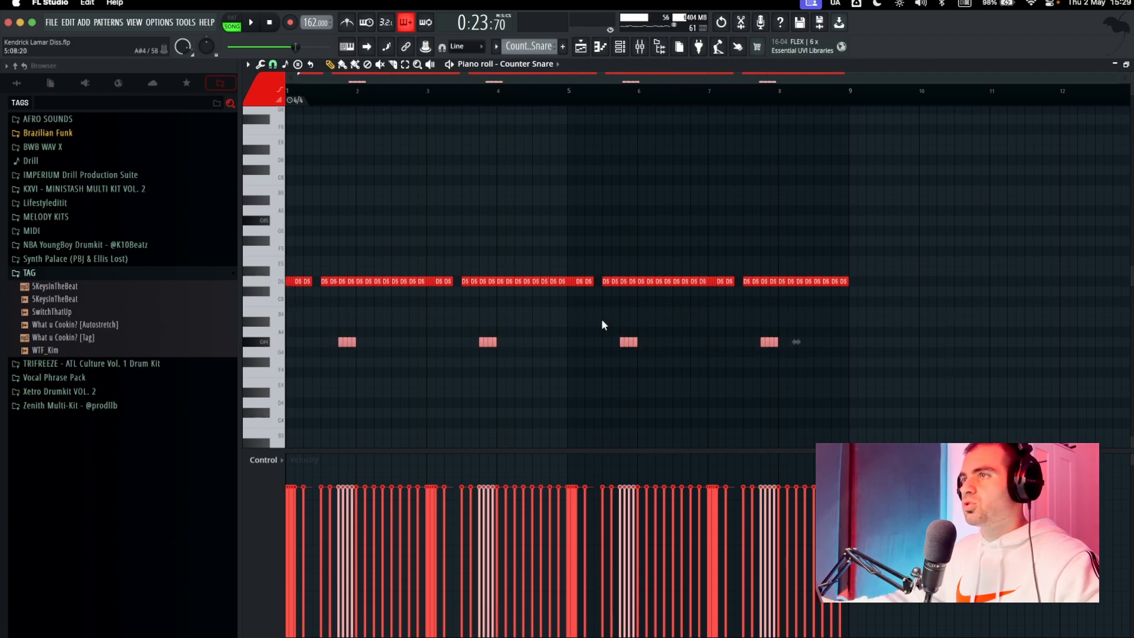
click(436, 281)
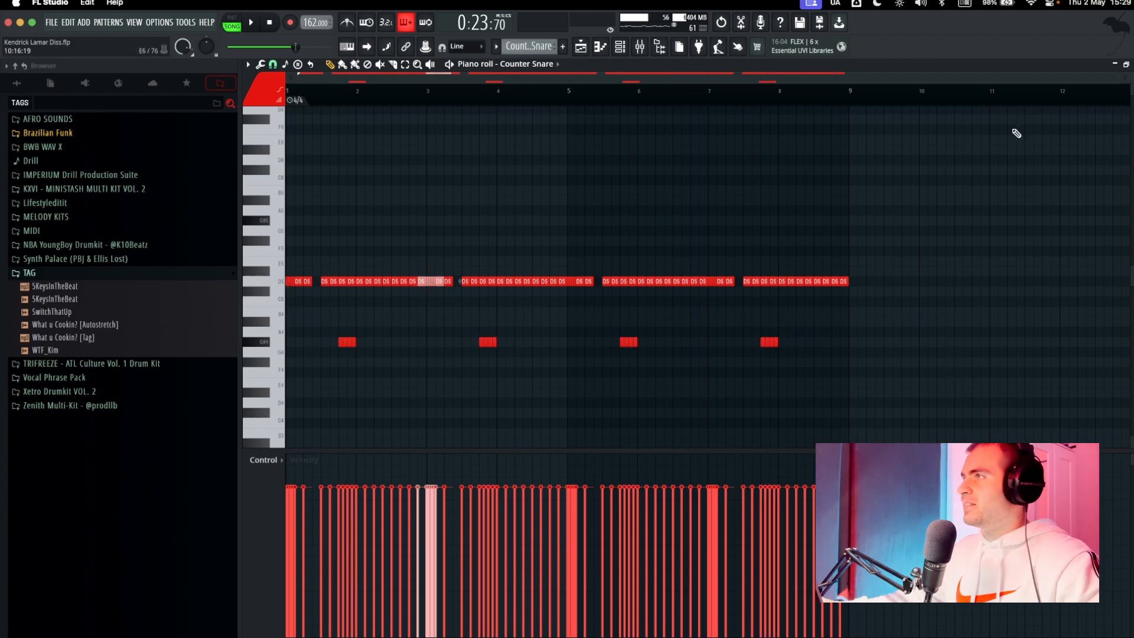
key(Escape)
double_click(633, 372)
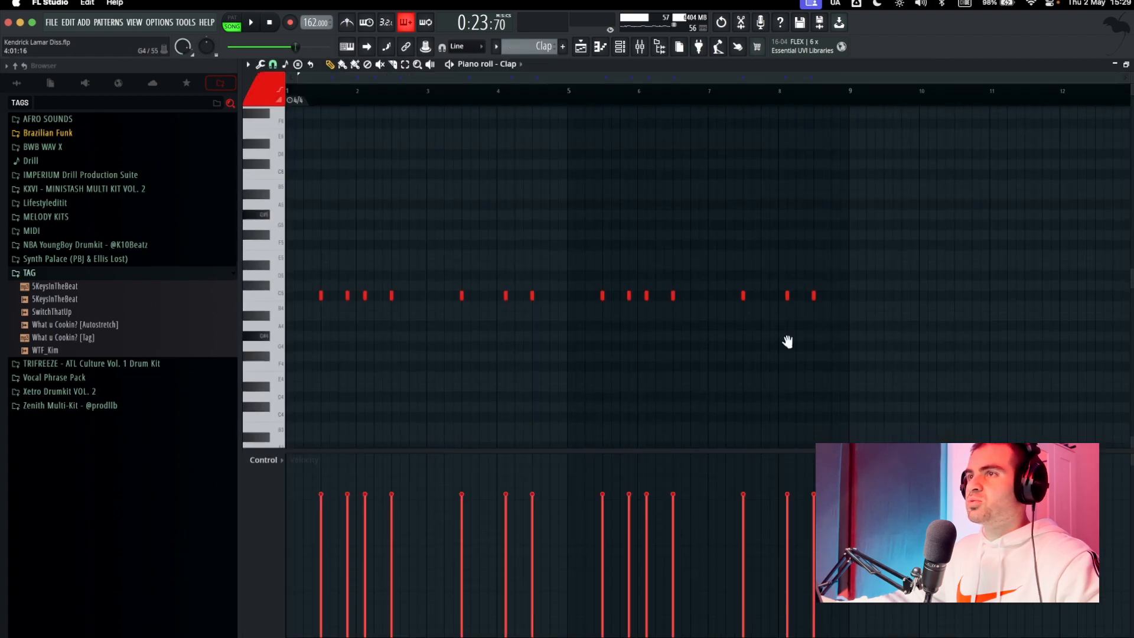
key(Escape)
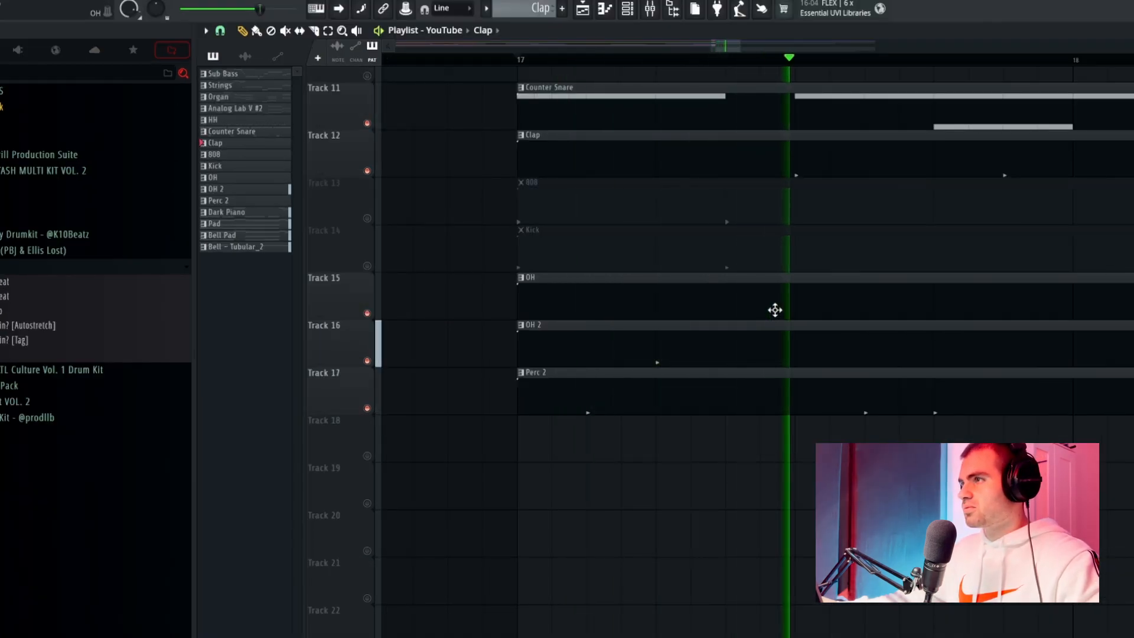
Review the piano roll patterns of OH 2, OH and Perc 2 while the drums play.
double_click(758, 347)
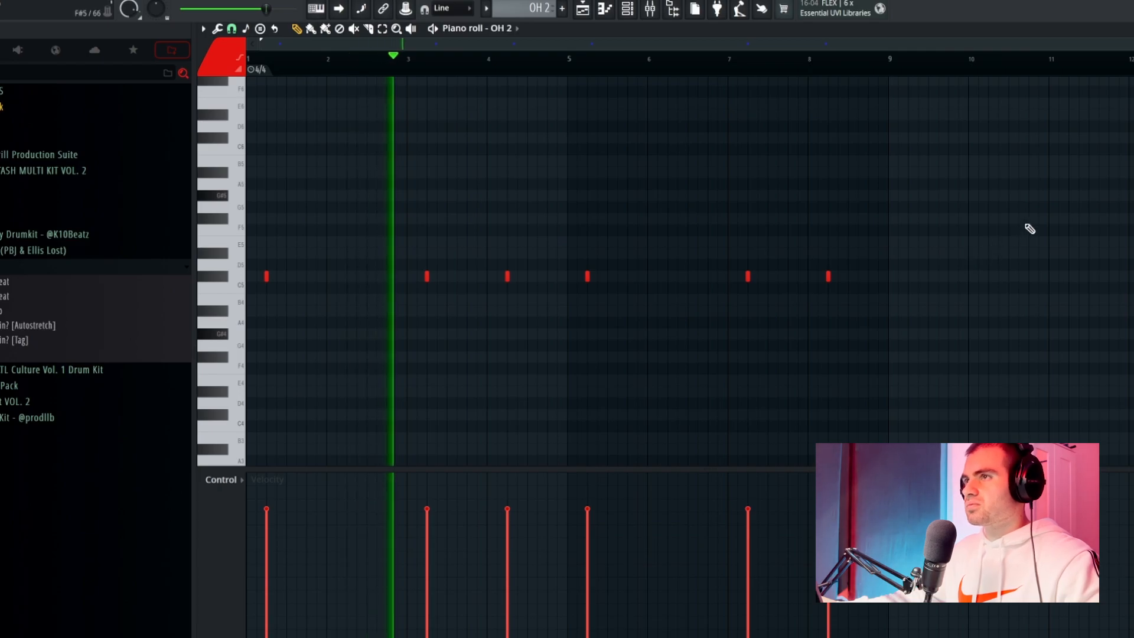
click(1133, 28)
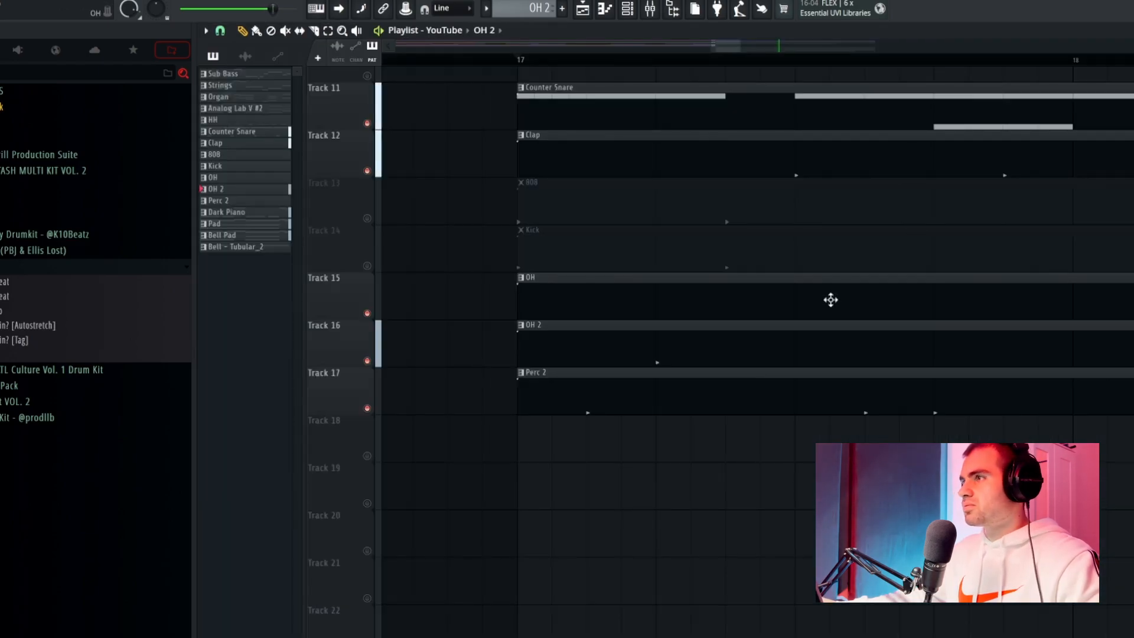
double_click(829, 301)
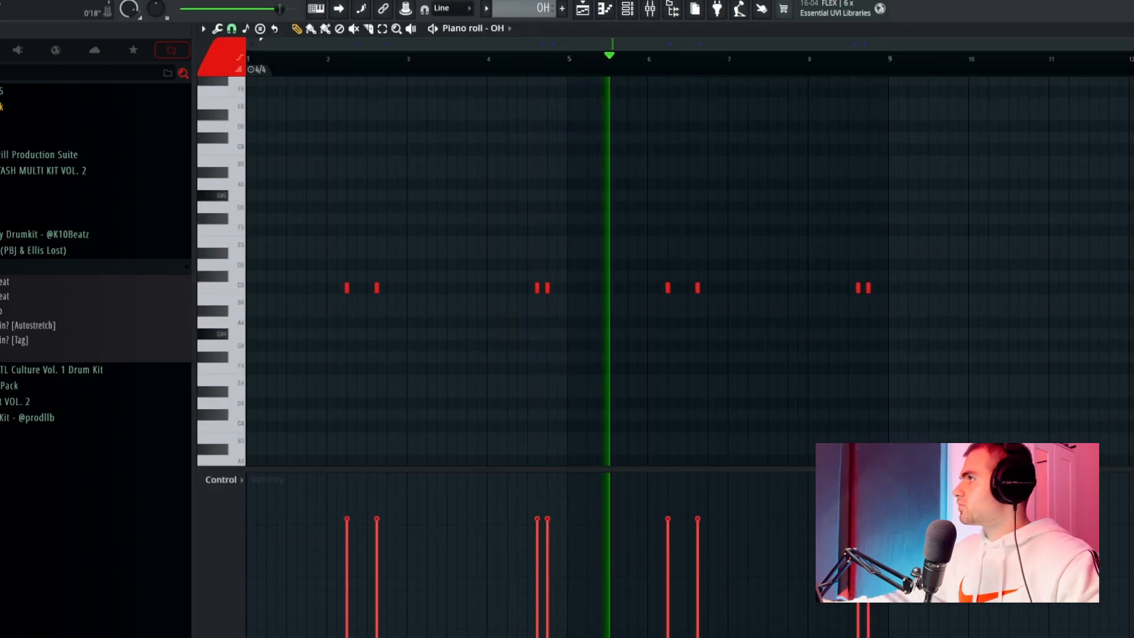
key(Escape)
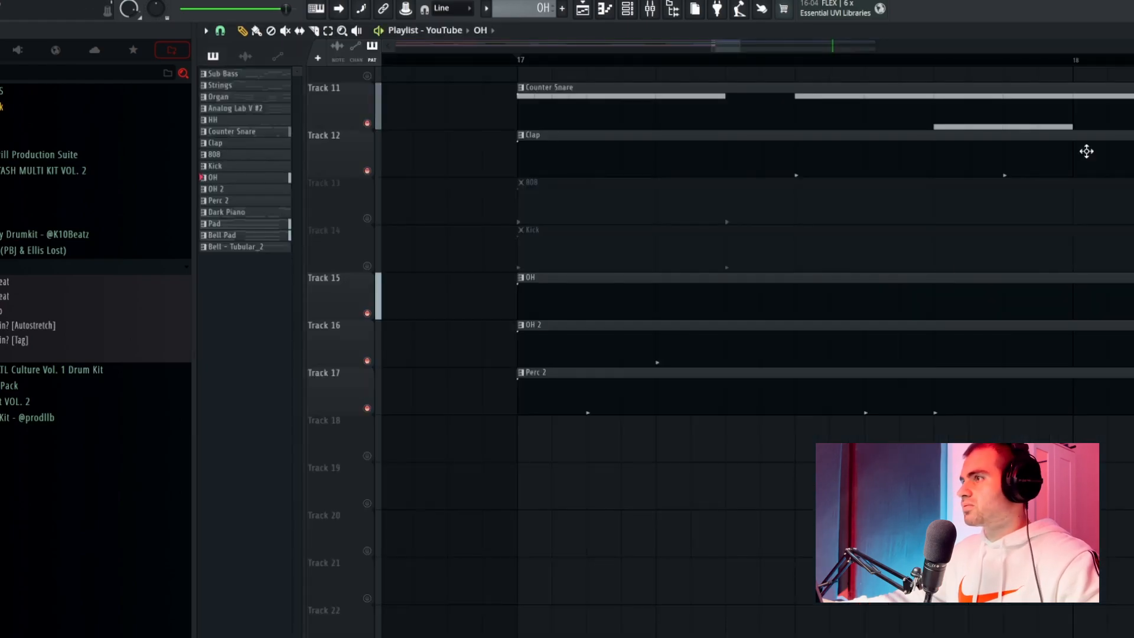
double_click(809, 413)
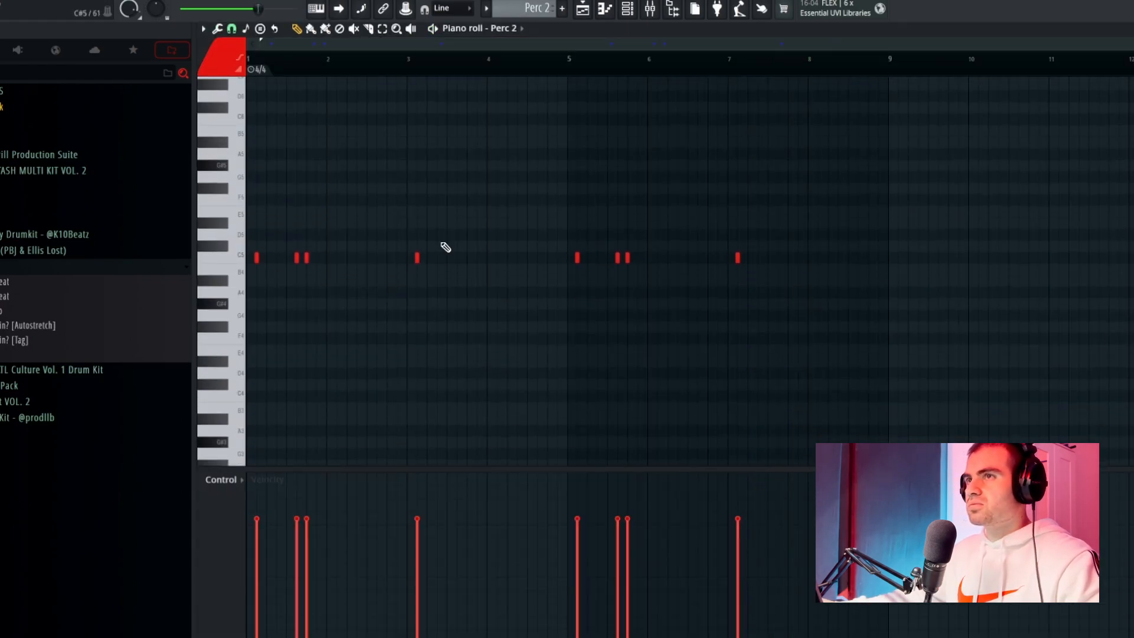
key(Escape)
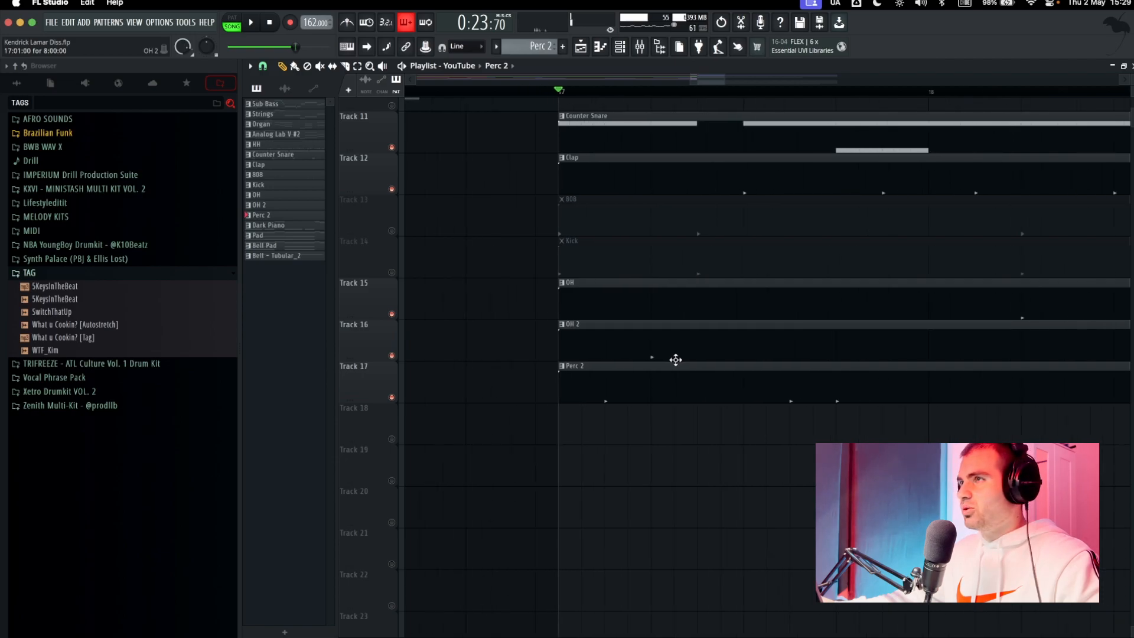
Review the 808's piano roll notes, unmute the 808 and Kick on Tracks 13 and 14, and open the Kick pattern.
double_click(721, 222)
scroll(891, 431, up, 3)
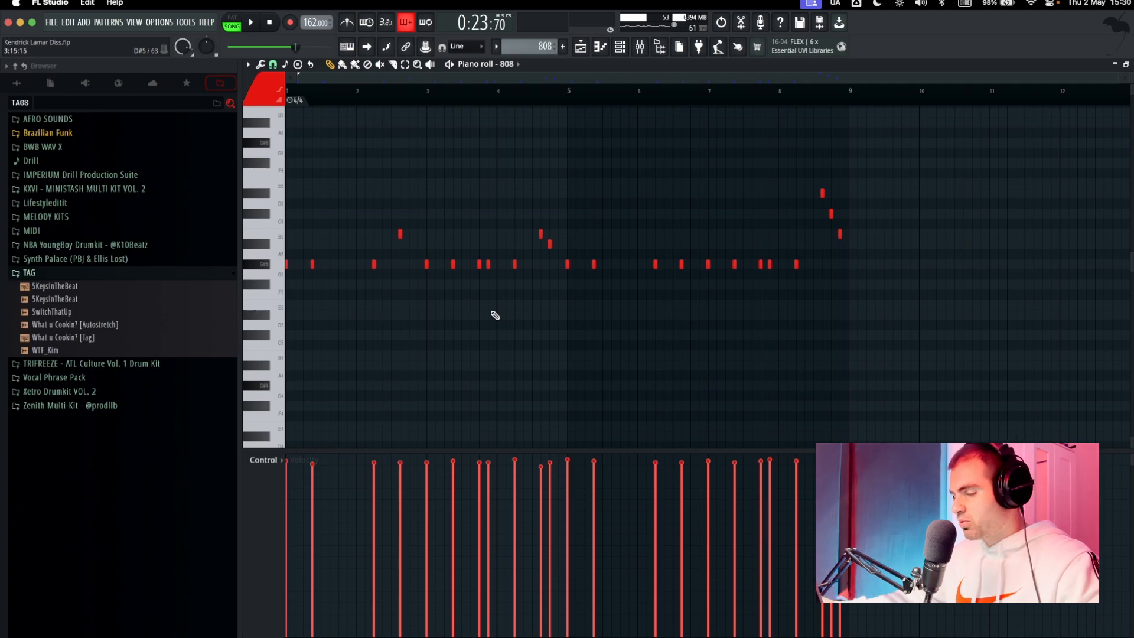
key(space)
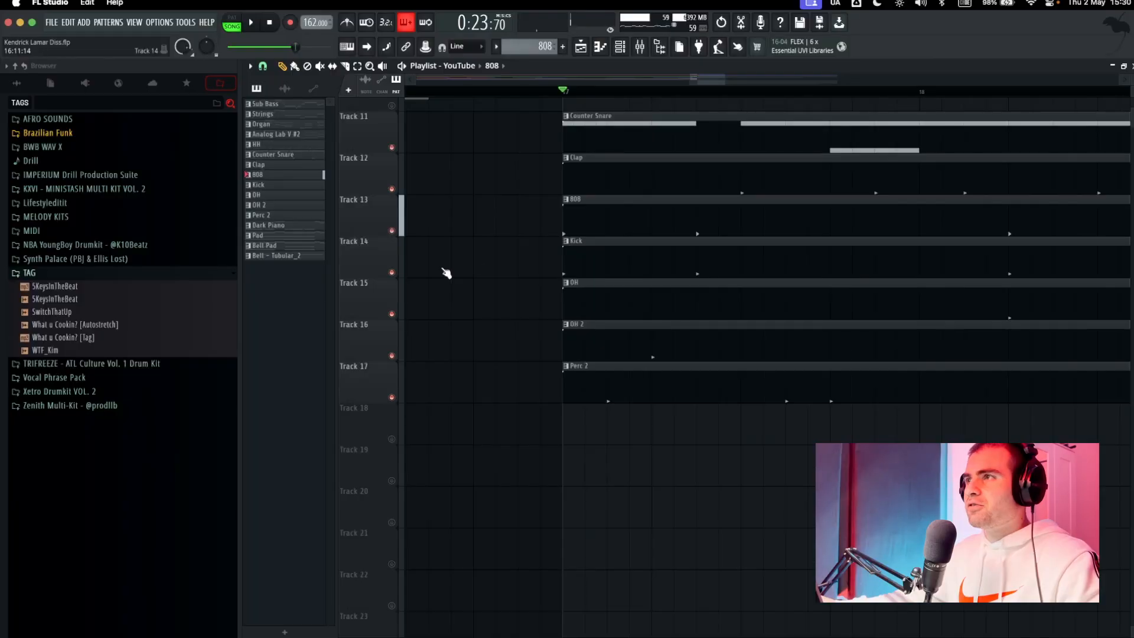
double_click(647, 258)
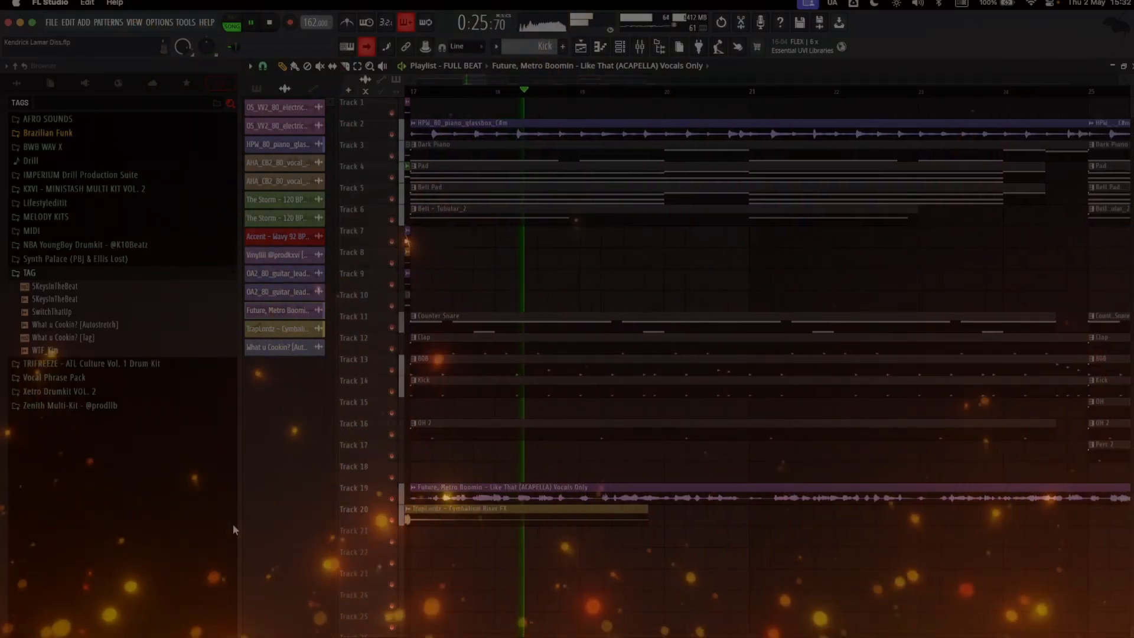
Review the channel settings of the Like That acapella on Track 19 while the FULL BEAT arrangement plays.
double_click(756, 489)
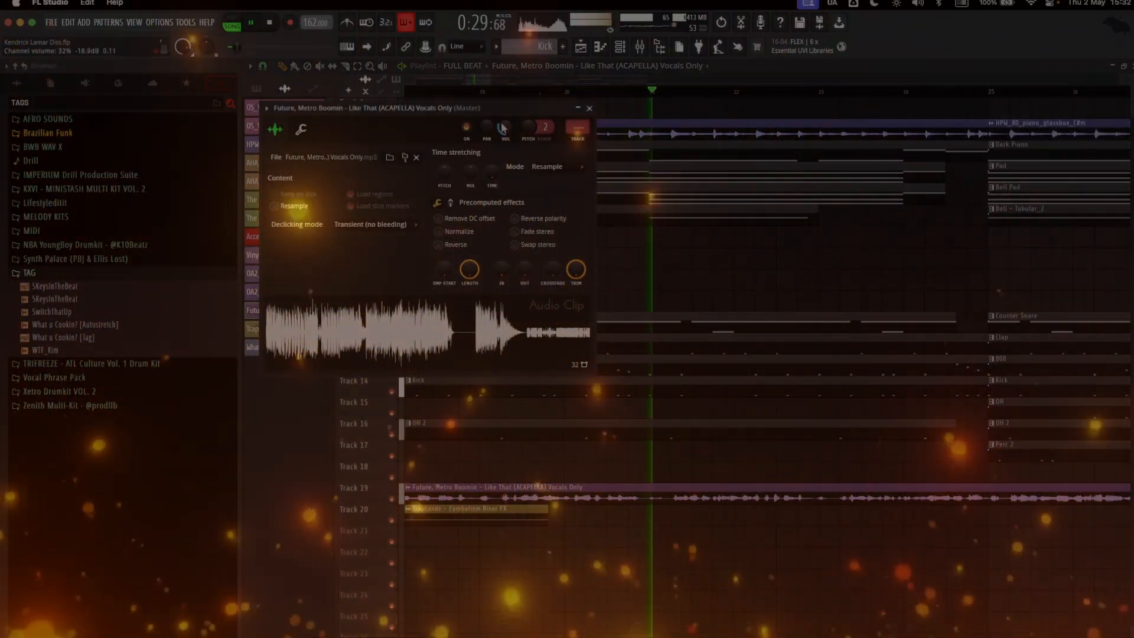
click(589, 109)
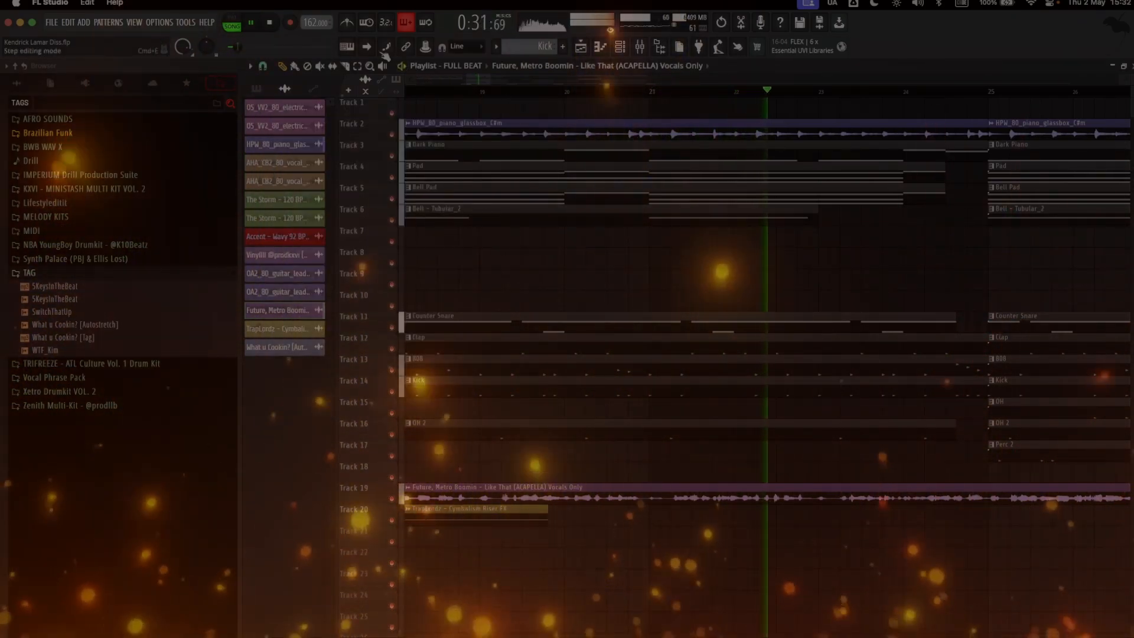